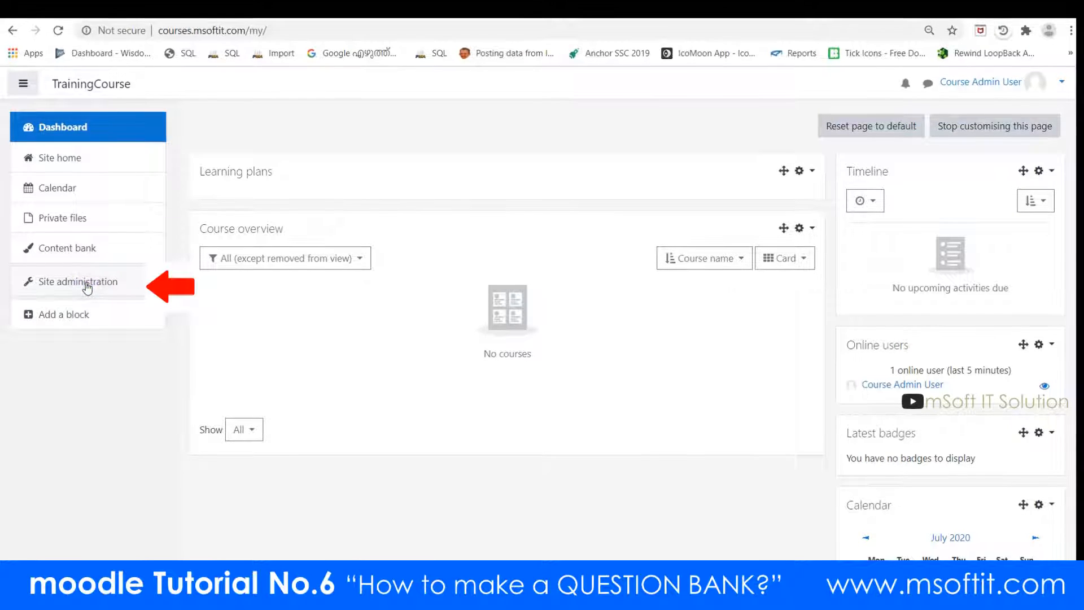
Open course and category management from site administration and display the courses in the Physics category
left_click(87, 288)
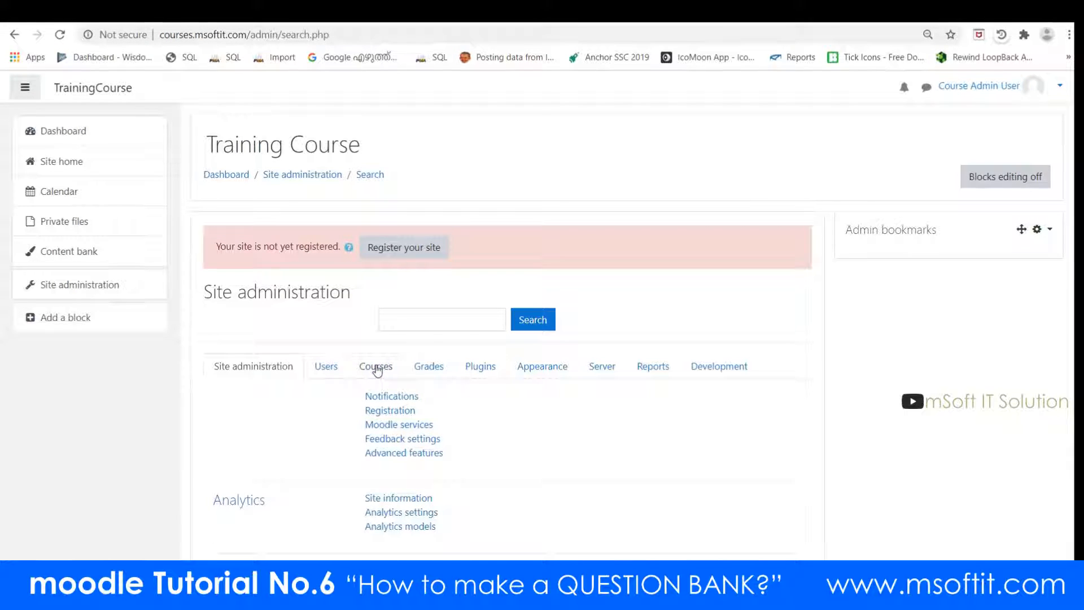
left_click(375, 368)
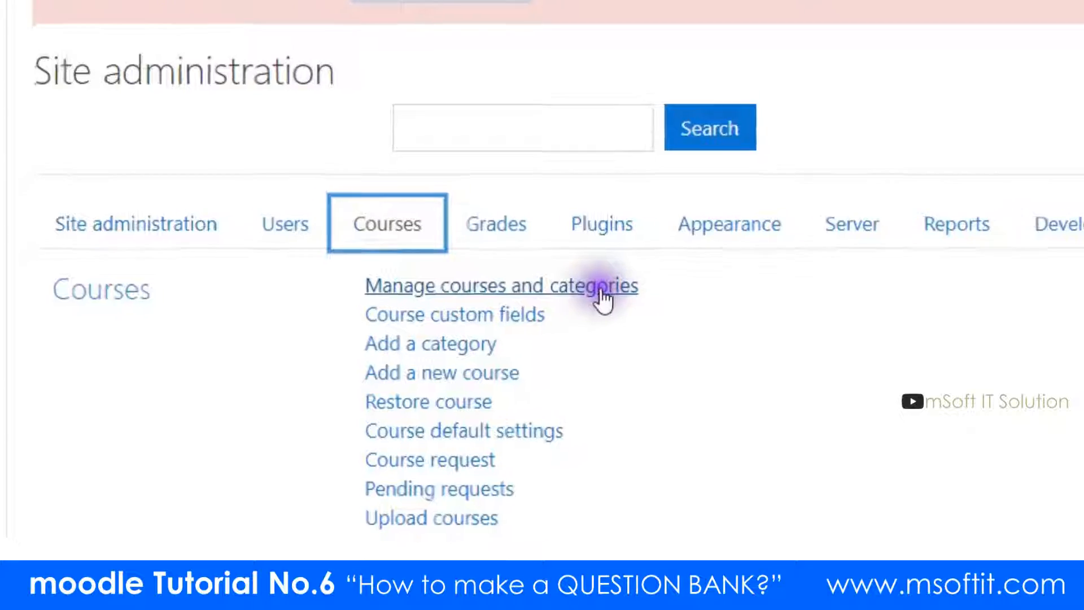
left_click(569, 286)
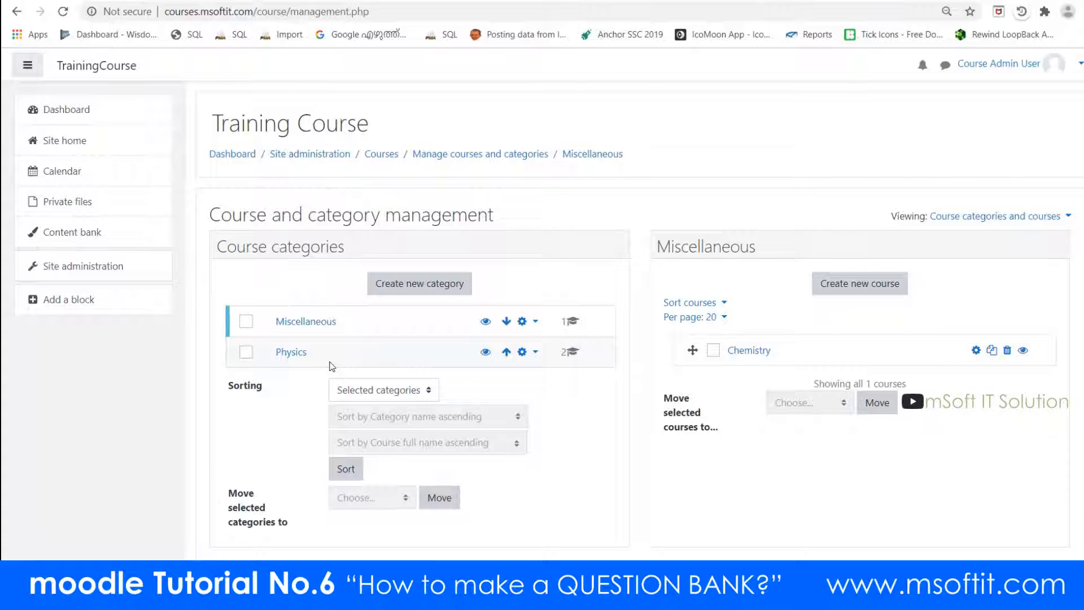
left_click(291, 353)
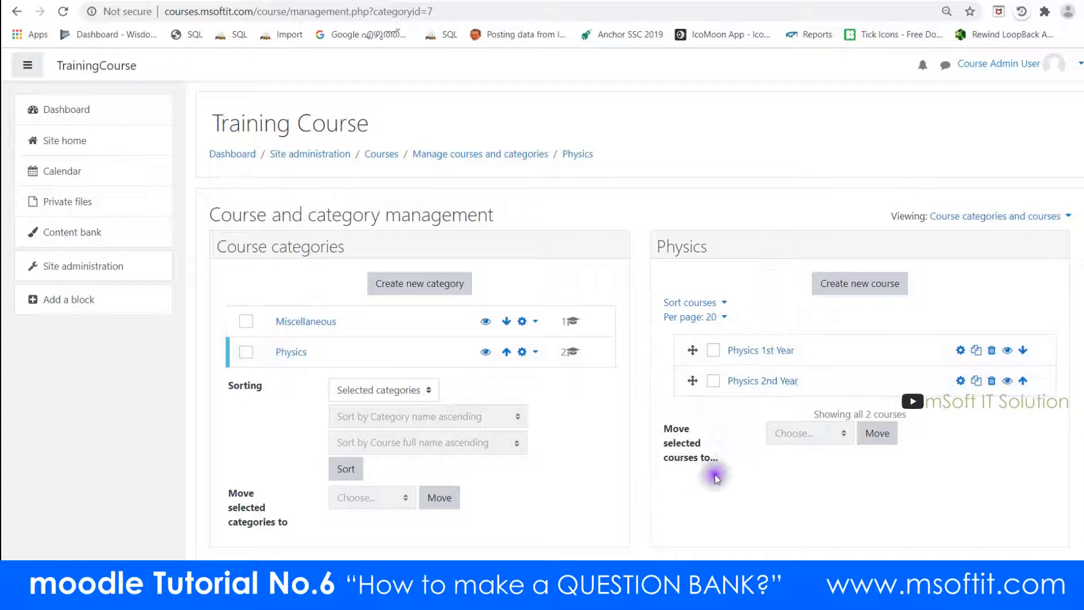
Open the Physics 1st Year course from its settings page and go to its General section
left_click(774, 358)
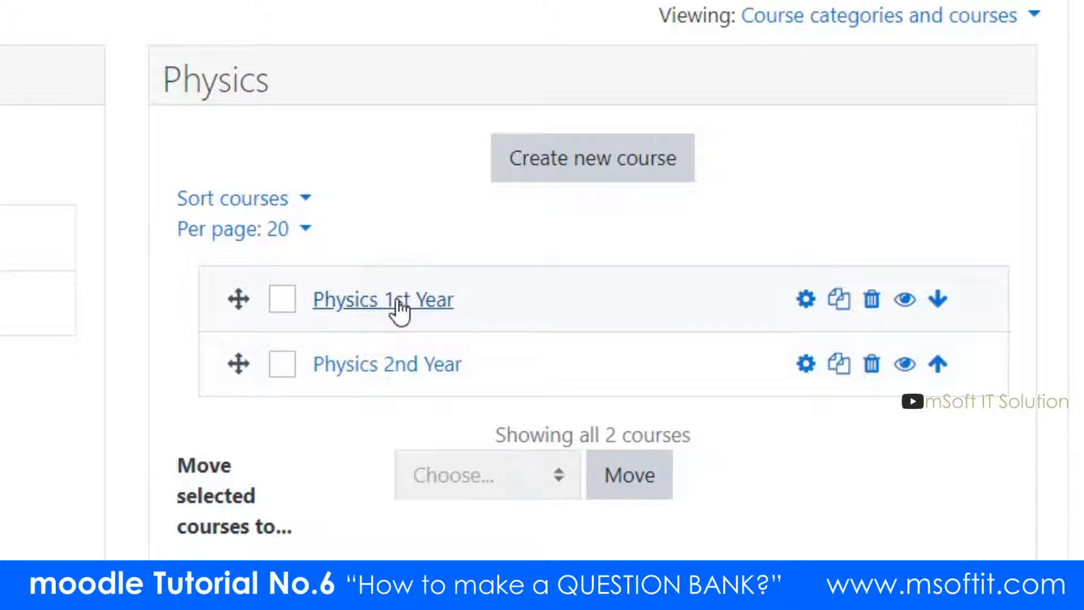
left_click(399, 305)
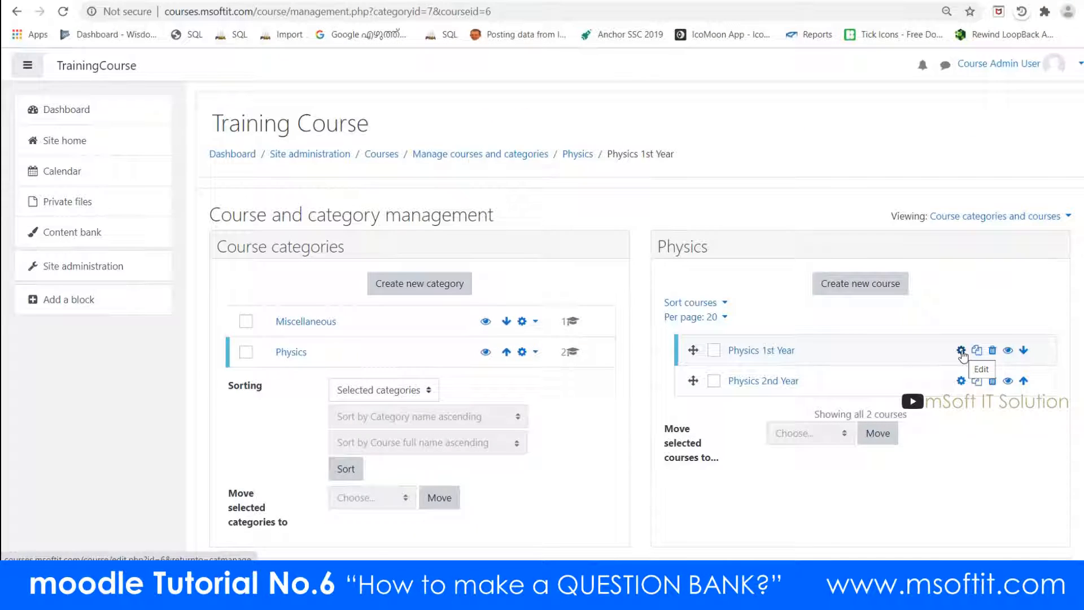
left_click(961, 350)
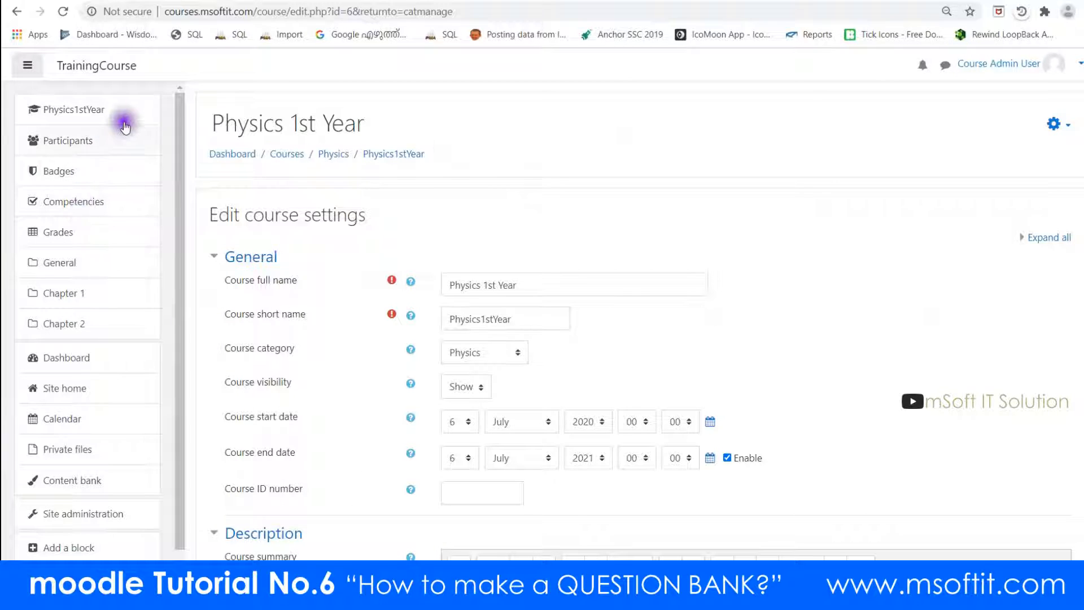
left_click(61, 266)
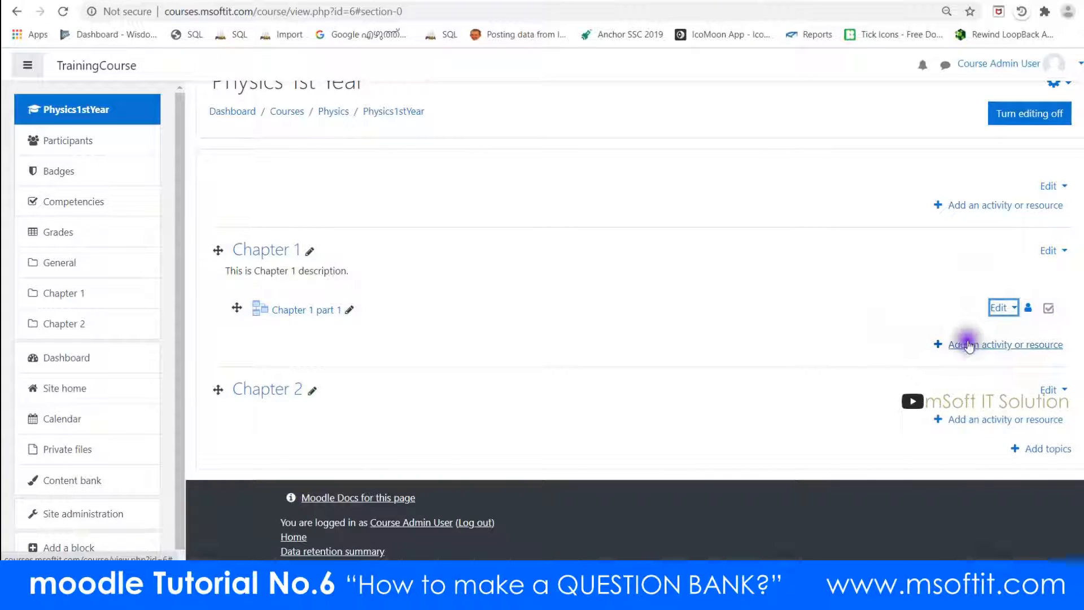
Add a new Quiz activity to Chapter 1 and name it "Class test1"
left_click(1014, 350)
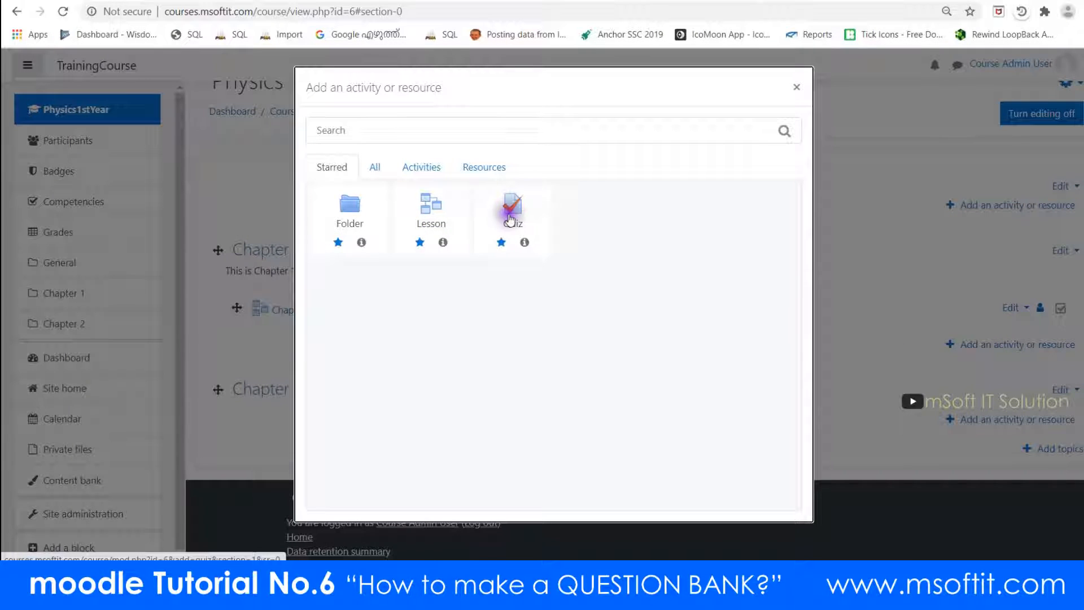
left_click(528, 215)
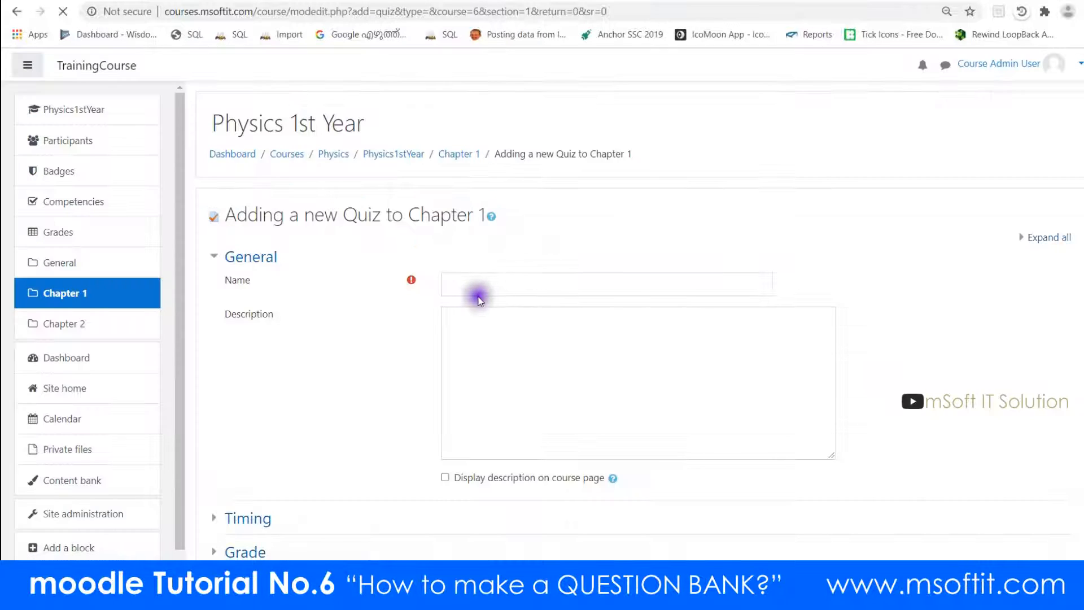
left_click(481, 283)
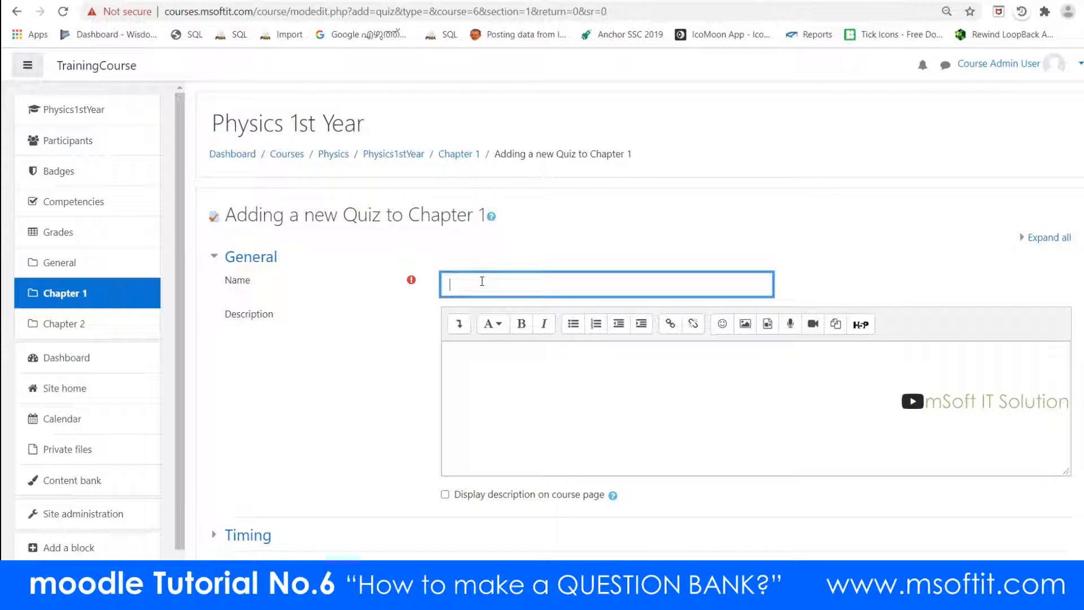
type("Class test1")
Copy the quiz name "Class test1" into the quiz description
key("ctrl+a")
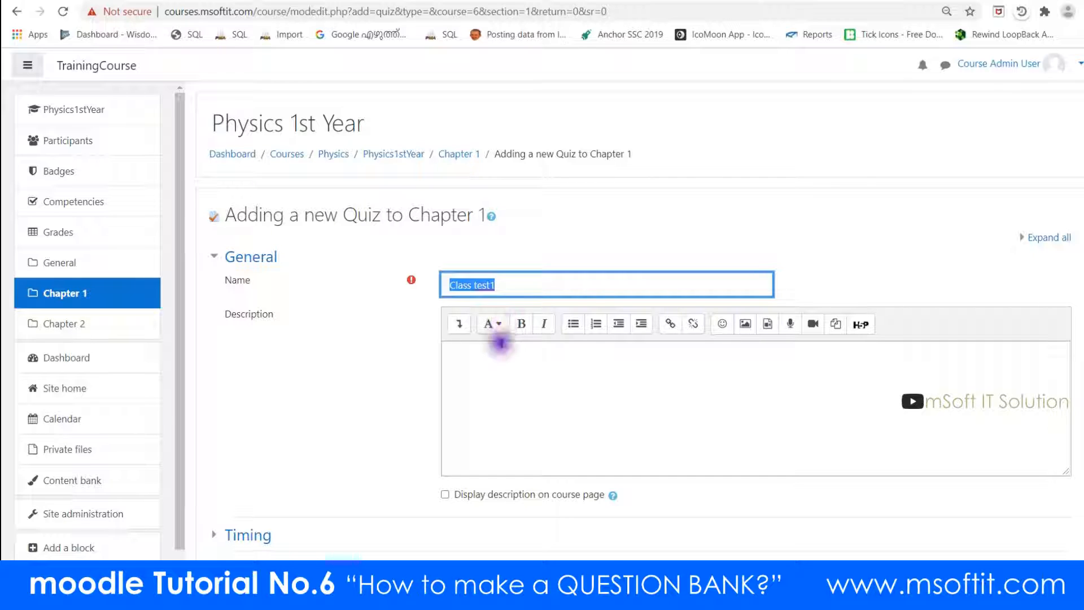
key("ctrl+c")
left_click(496, 368)
key("ctrl+v")
Save the new quiz with its remaining settings at their defaults and display it
scroll(508, 380, "down", 1)
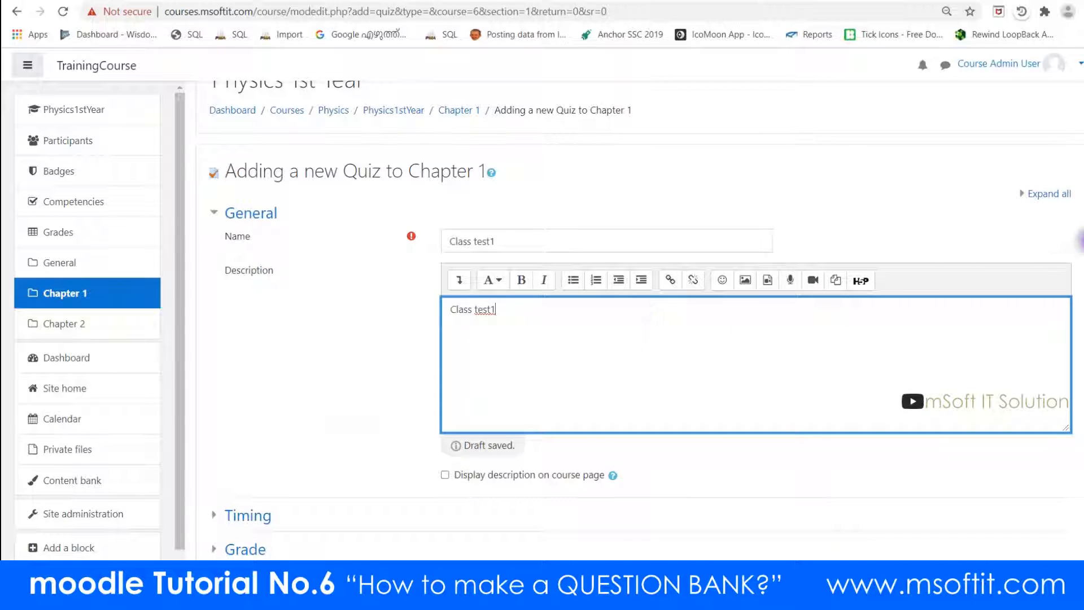
scroll(642, 317, "down", 7)
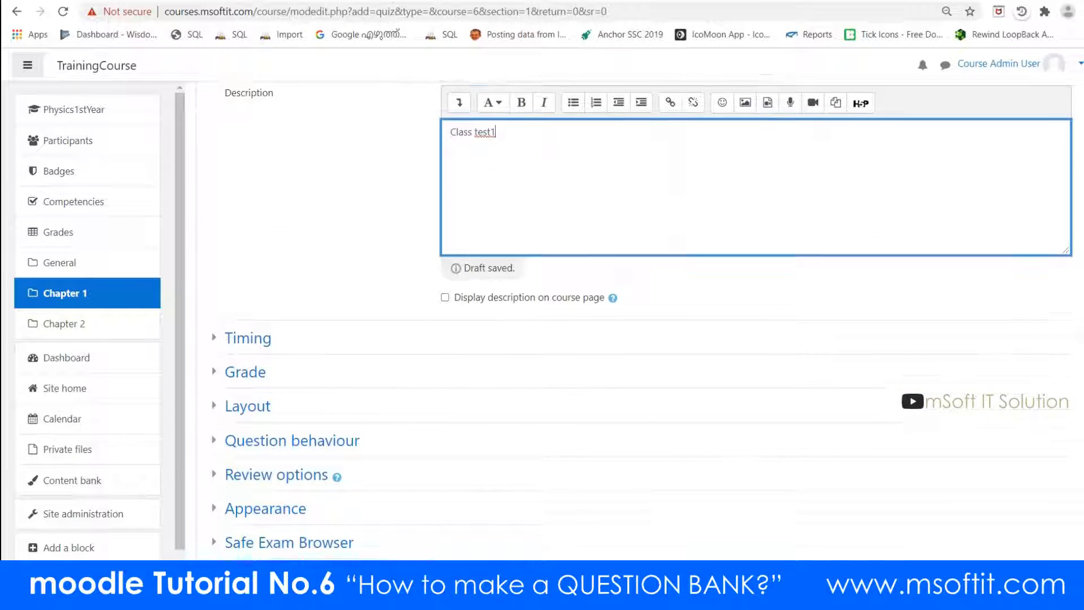
scroll(334, 160, "down", 1)
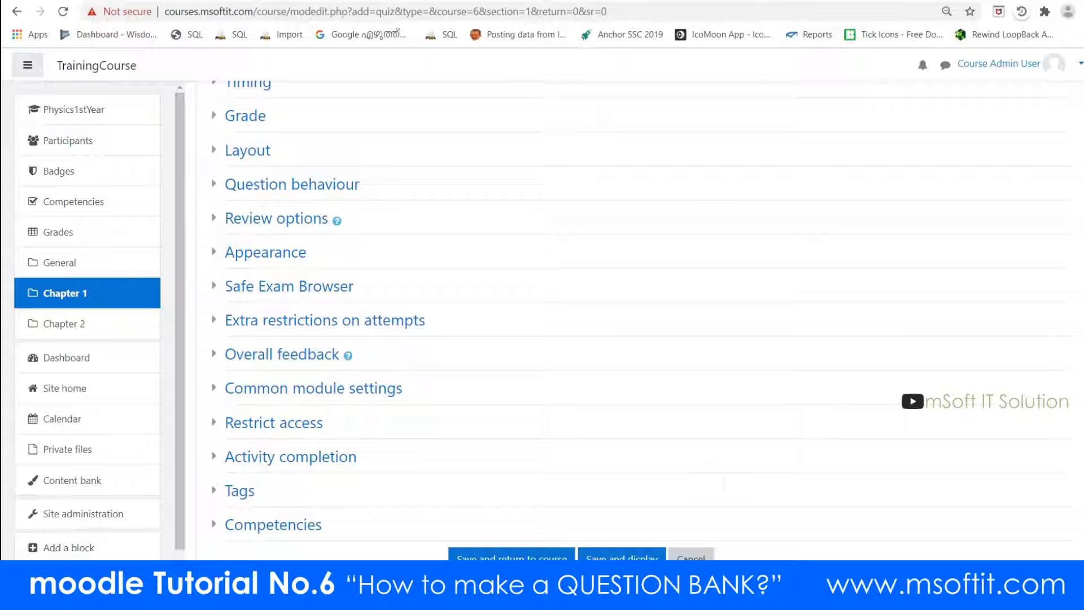
scroll(634, 333, "down", 2)
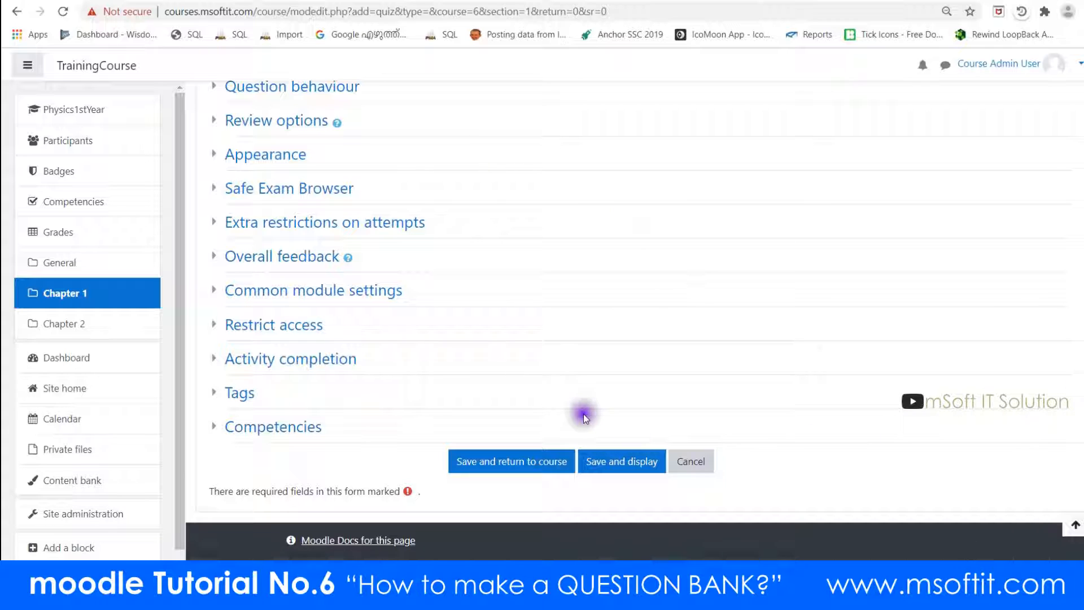
left_click(614, 464)
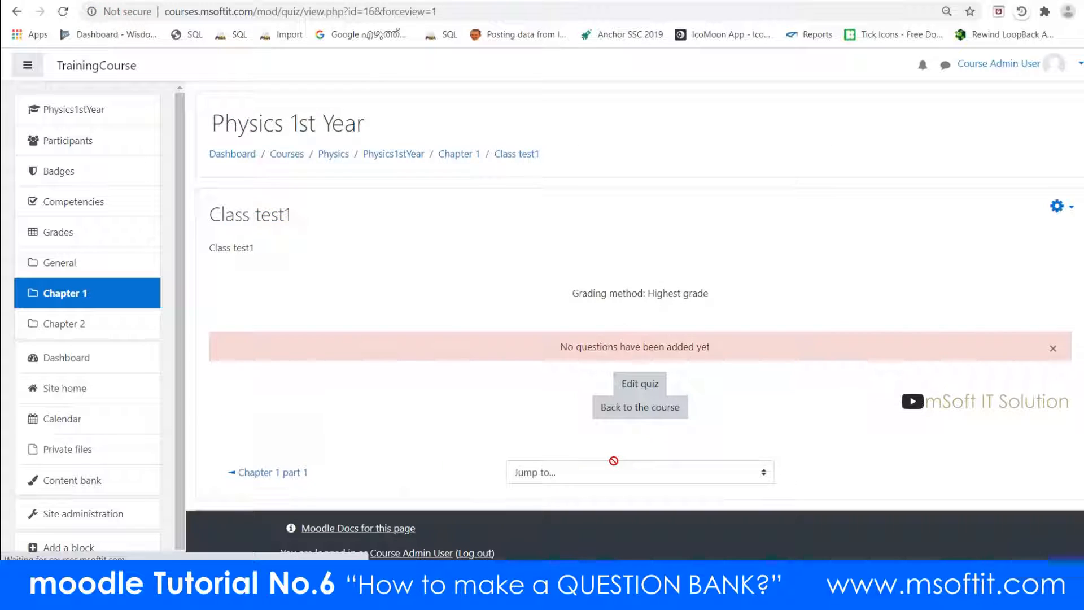
Open the question bank for the Class test1 quiz
left_click(1062, 212)
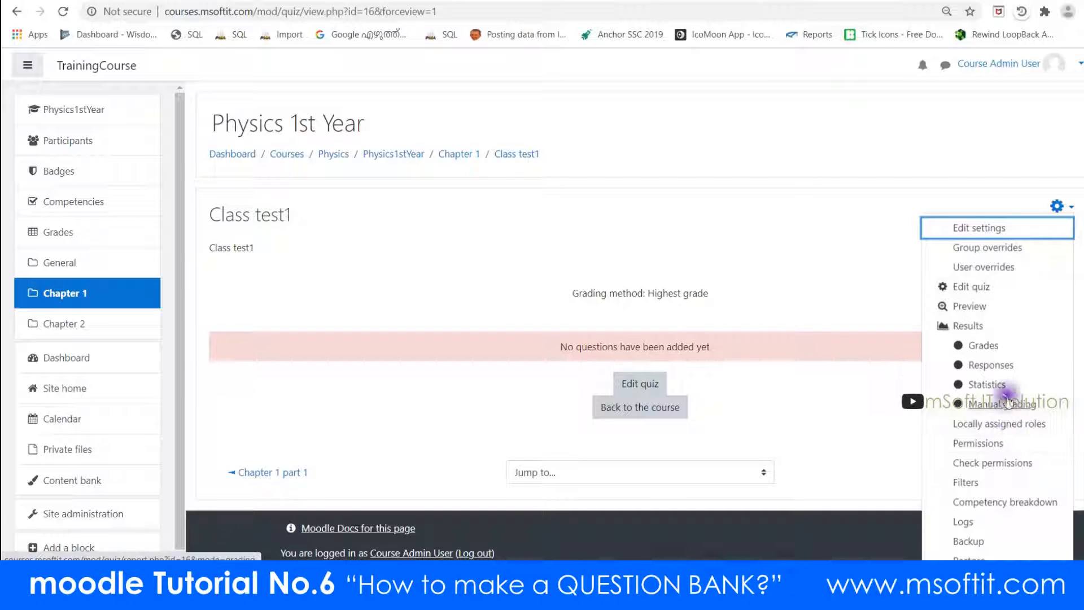
scroll(1013, 406, "down", 2)
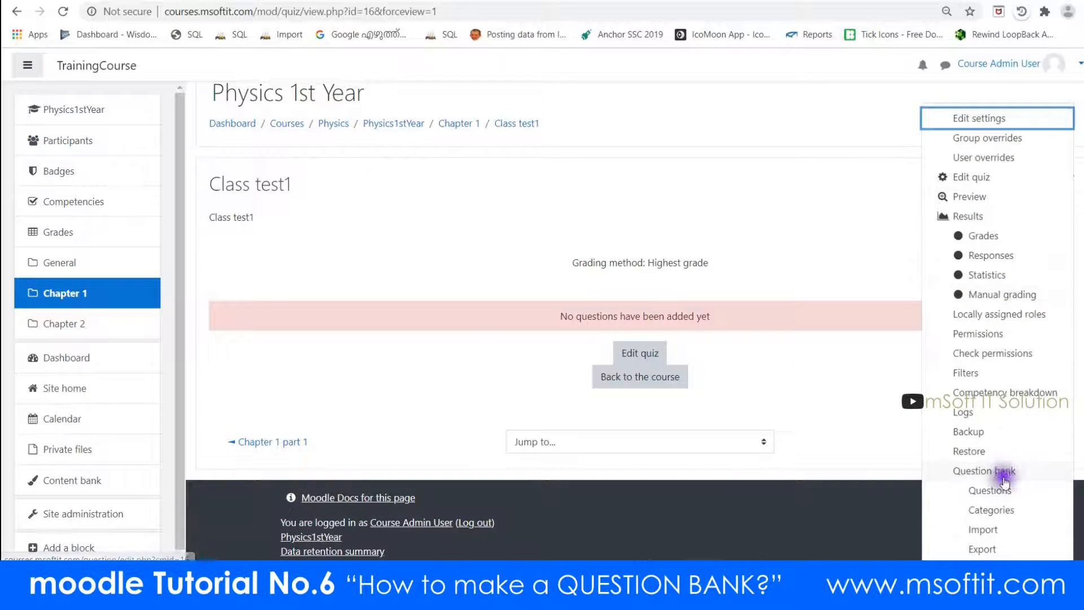
left_click(977, 477)
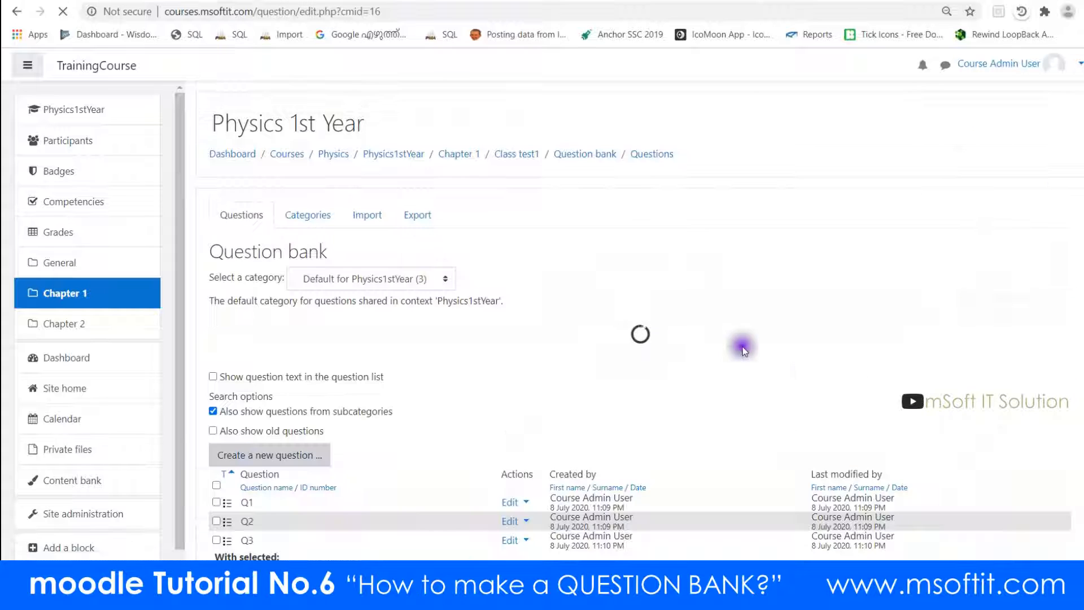
scroll(578, 328, "down", 2)
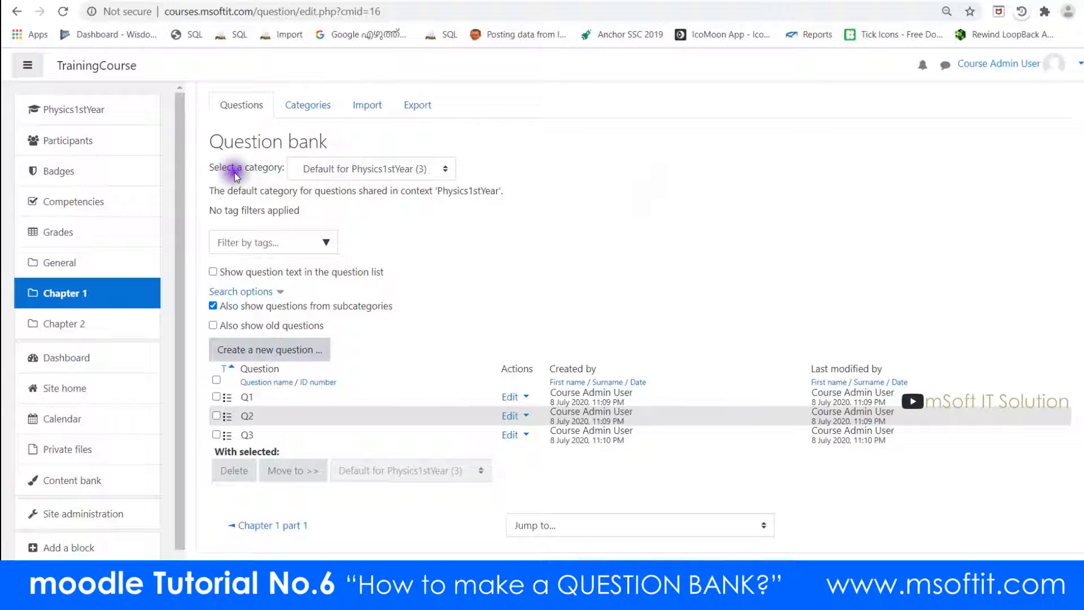
Choose "Default for Physics1stYear" as the question bank category
left_click(273, 169)
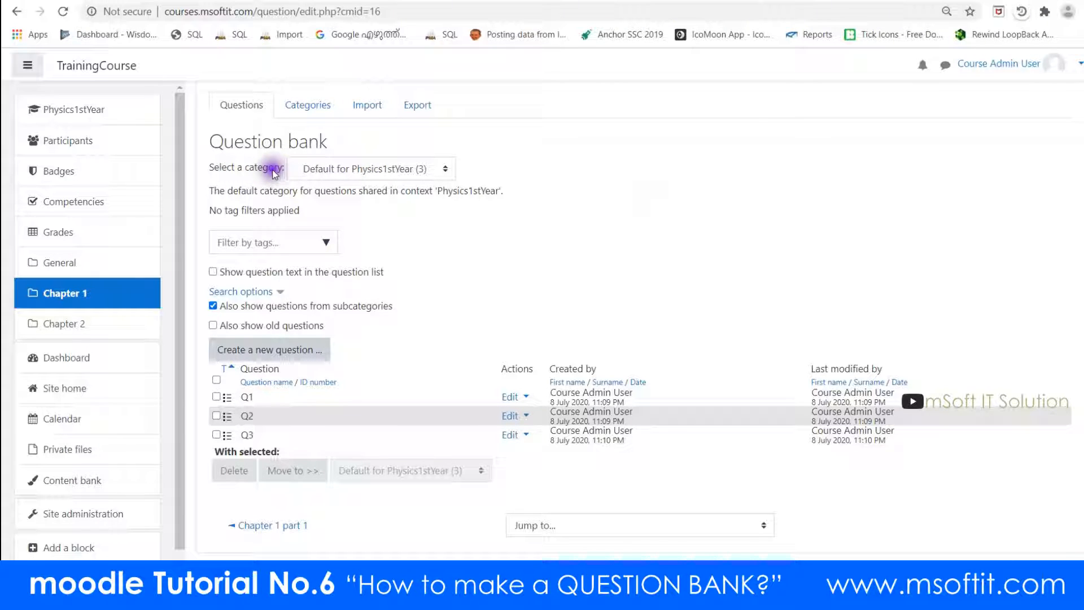
left_click(441, 169)
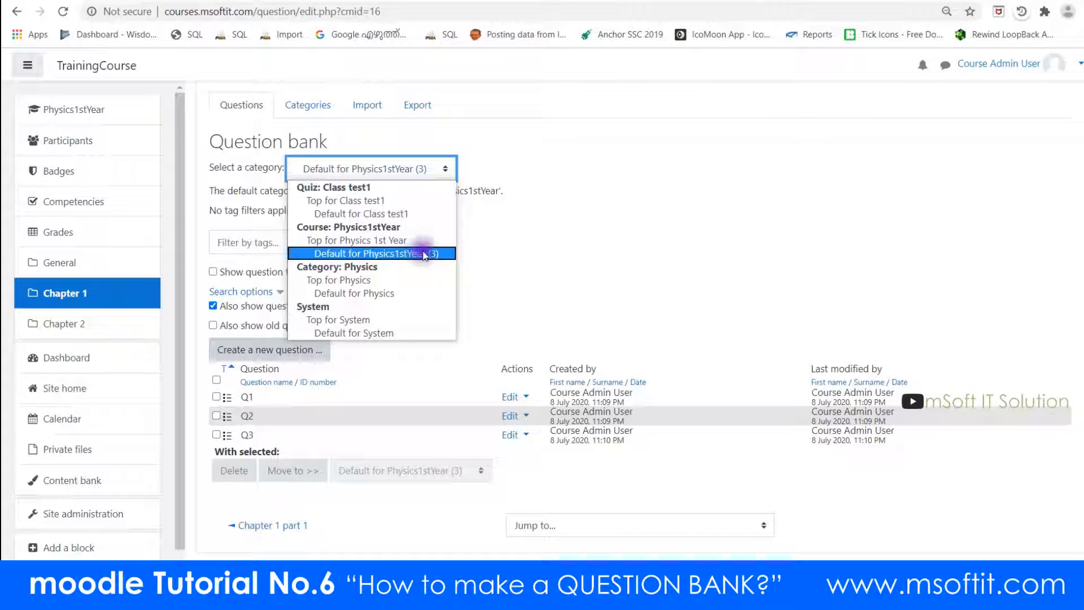
left_click(422, 252)
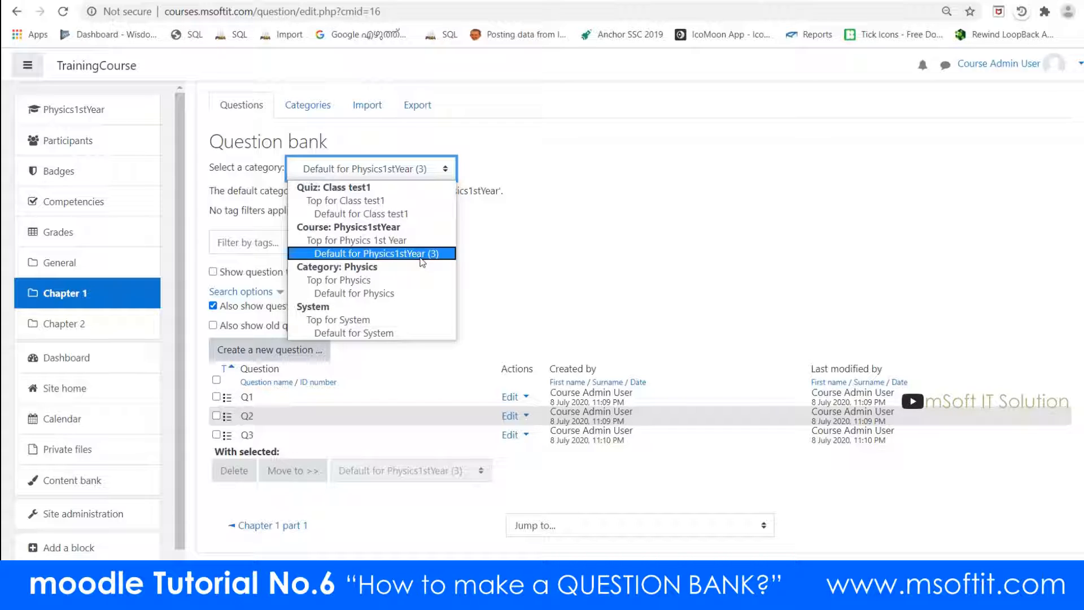
left_click(412, 254)
left_click(403, 256)
left_click(430, 255)
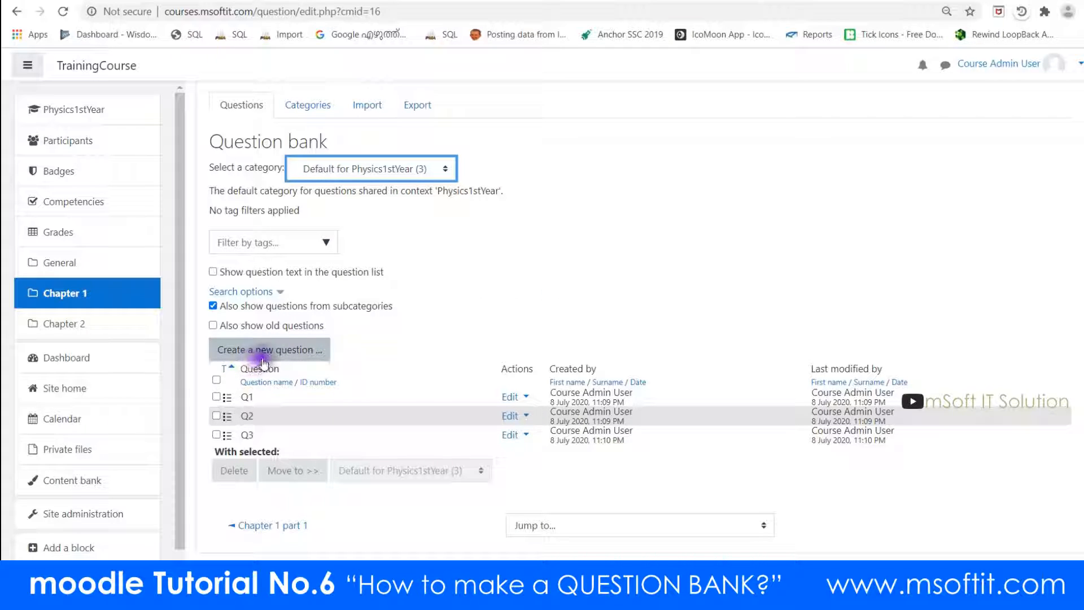
Create a new question of the Multiple choice type in the question bank
left_click(281, 350)
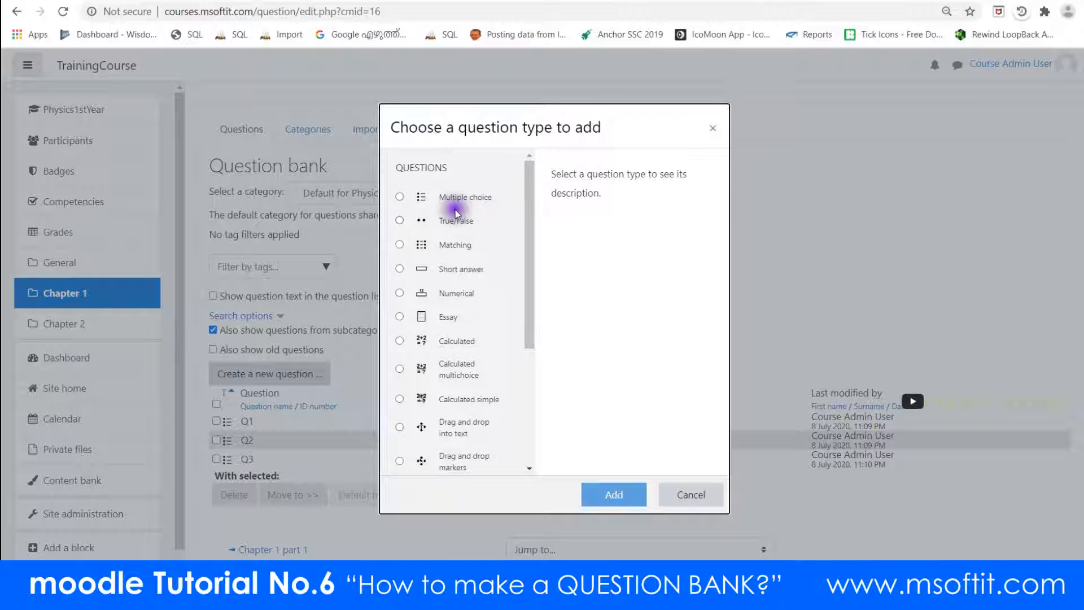
left_click(401, 197)
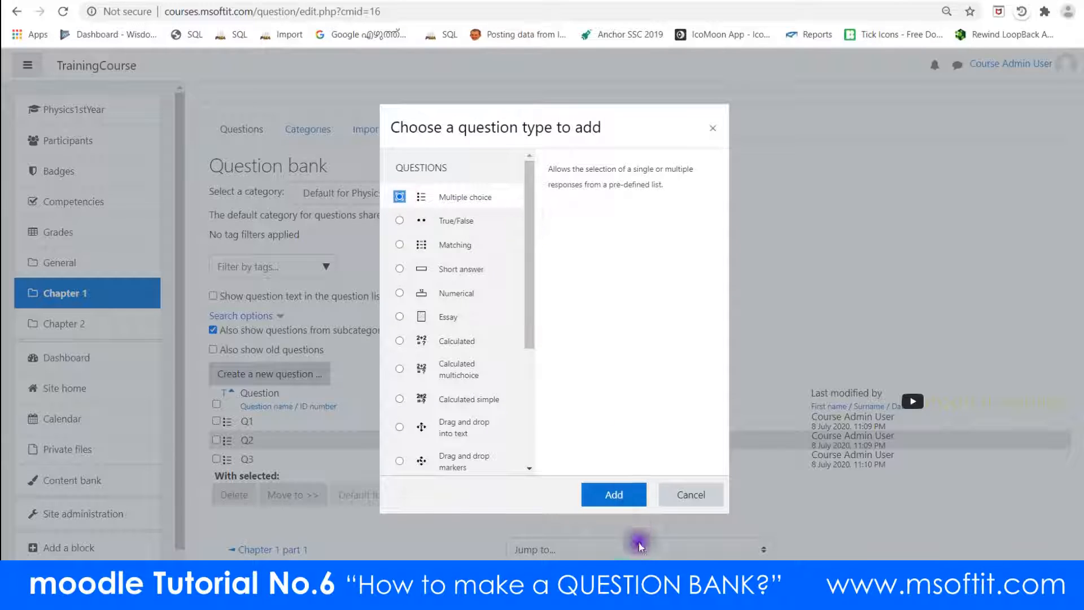
left_click(613, 500)
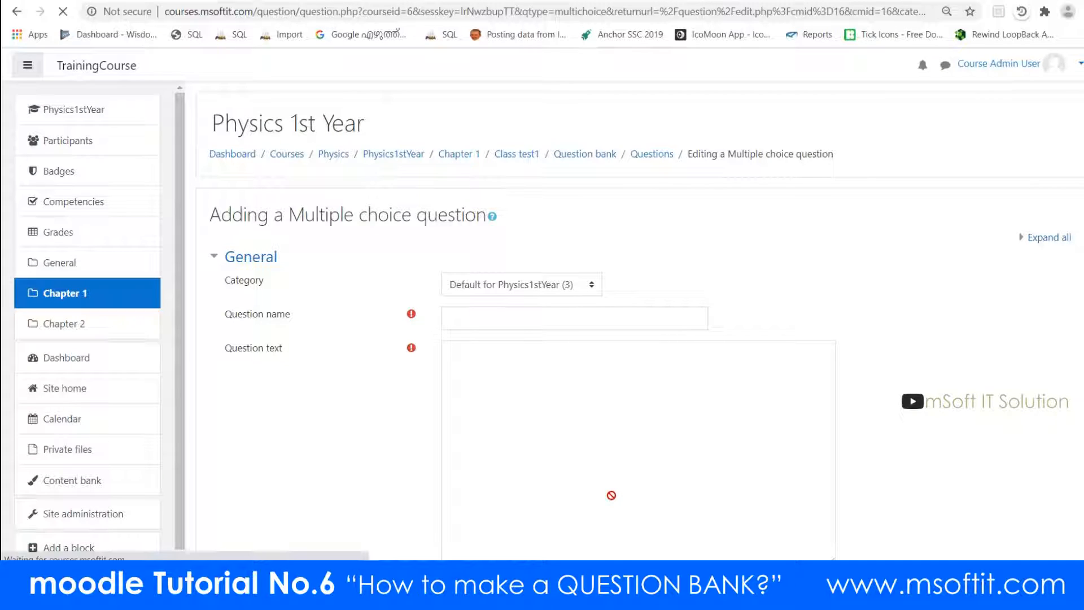
Name the question Q4 and enter the question text "What is the unit of Current ?" copied from the Notepad++ file
left_click(457, 312)
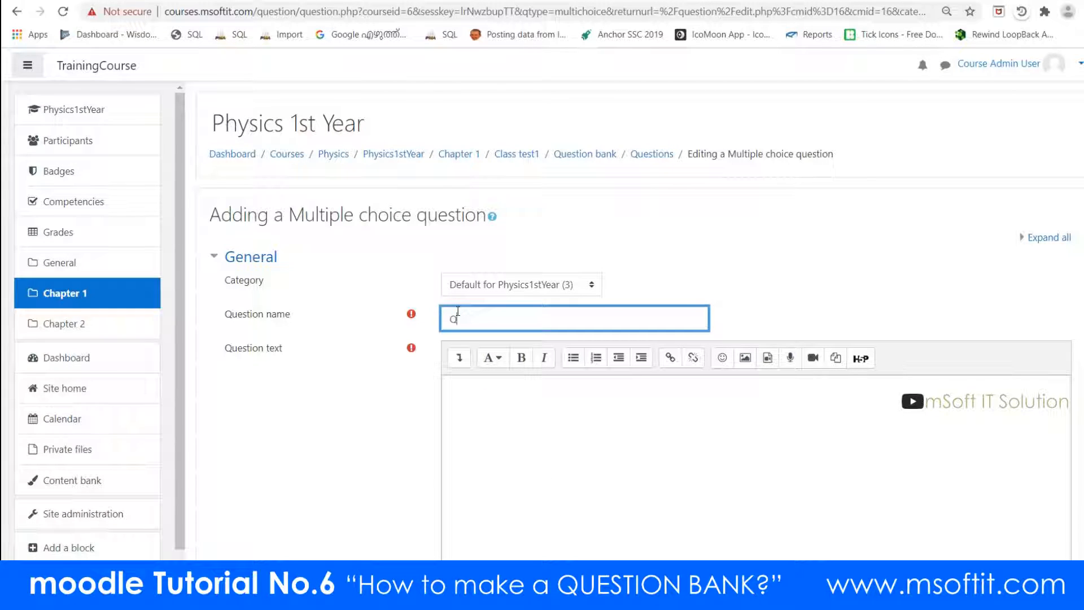
type("Q")
key("alt+Tab")
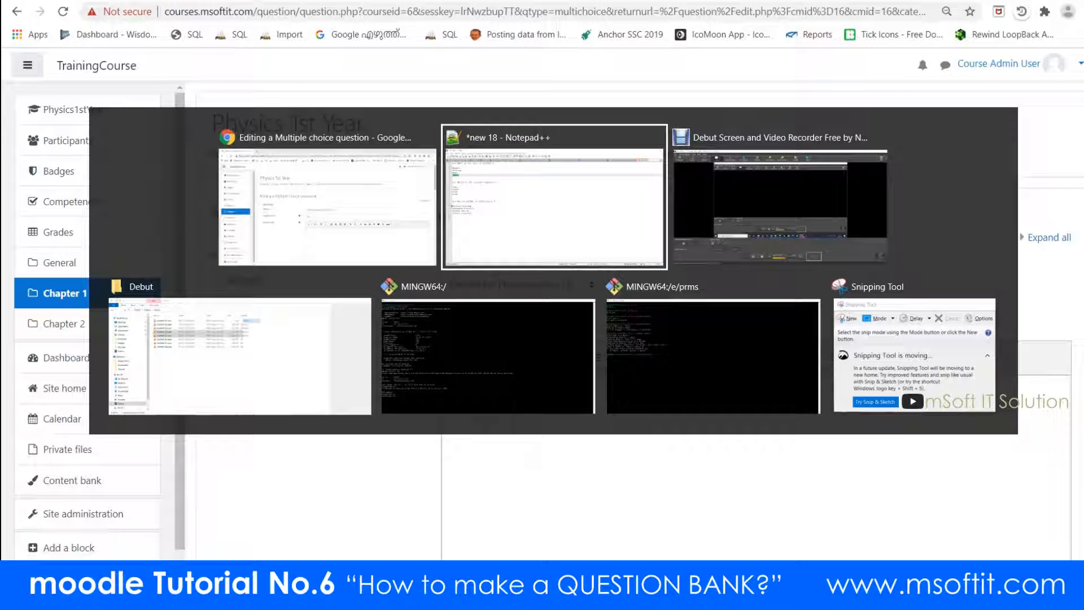
left_click_drag(63, 49, 316, 47)
key("alt+Tab")
left_click(496, 431)
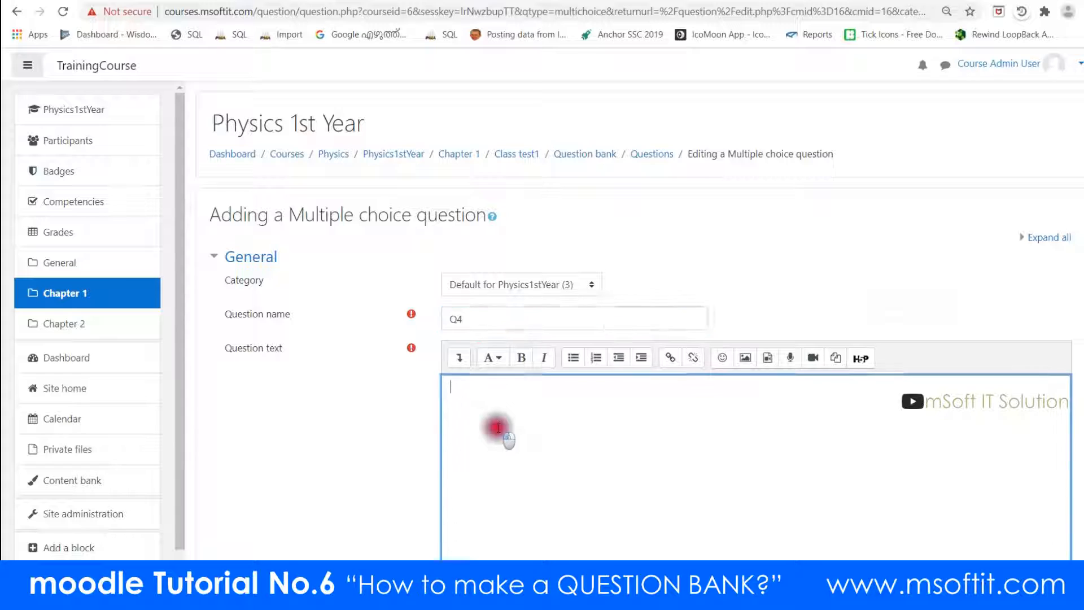
key("ctrl+v")
scroll(533, 423, "down", 5)
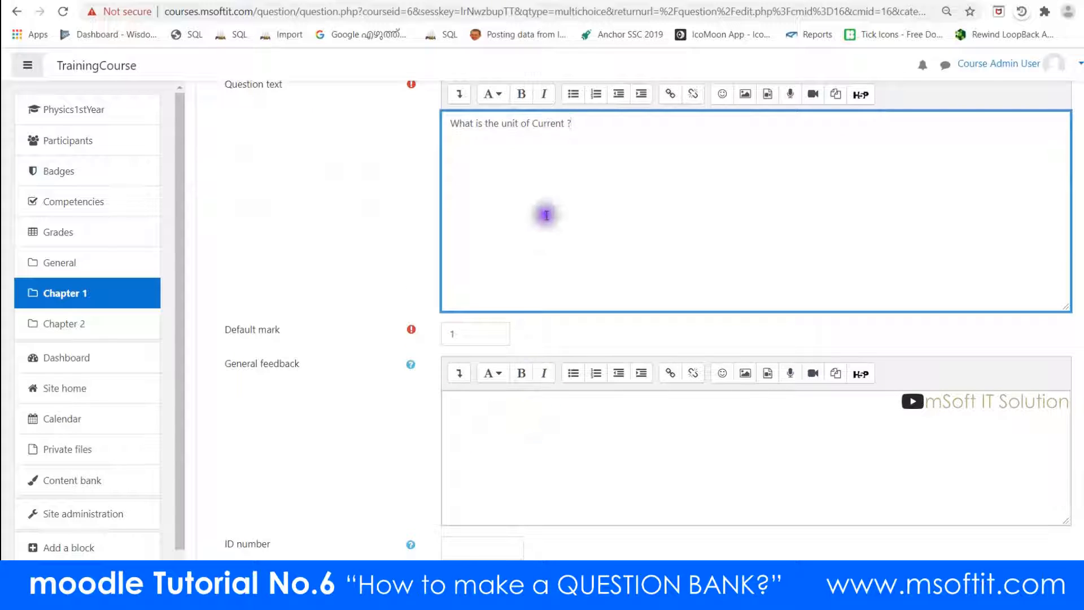
Check the question's default mark and look through the fields below it
scroll(550, 223, "down", 5)
scroll(537, 259, "up", 5)
left_click(215, 335)
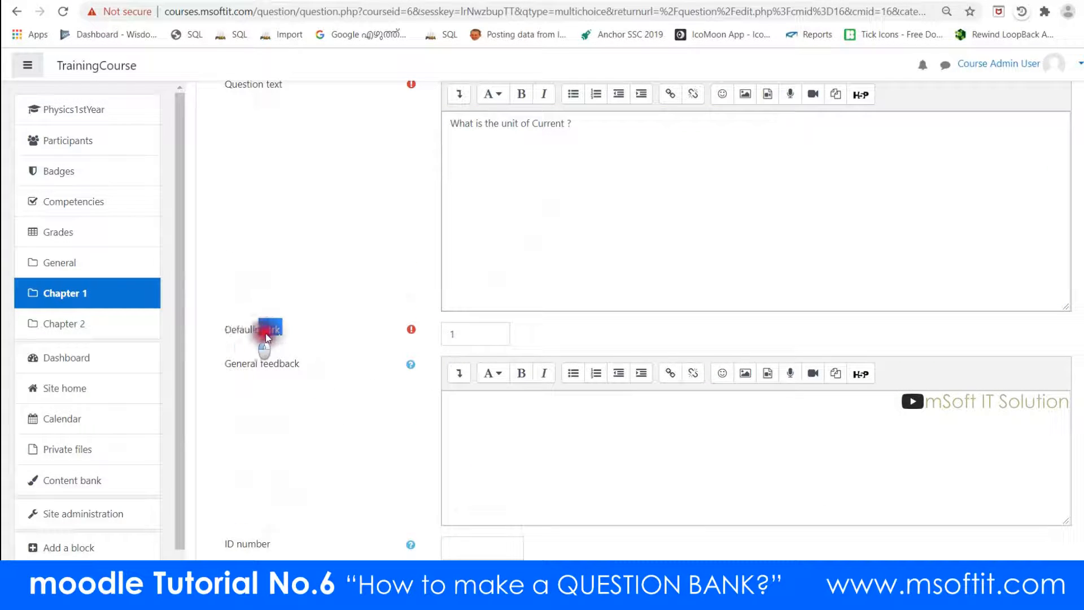
left_click(461, 335)
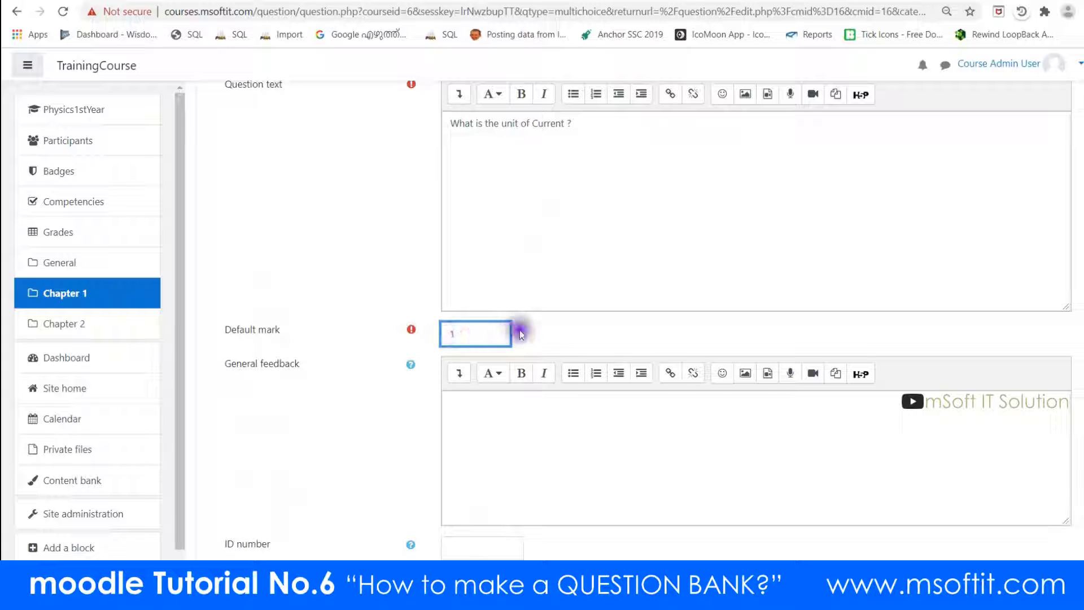
scroll(480, 336, "down", 5)
scroll(487, 337, "down", 5)
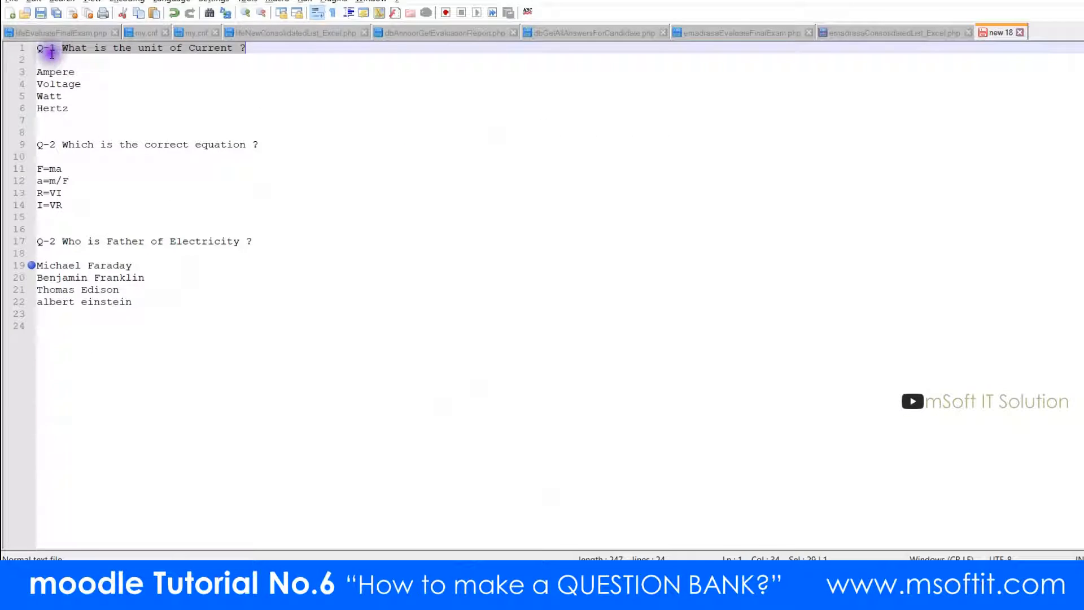
Copy "Ampere" from the Notepad++ file into Choice 1 of the question and set its grade to 100%
double_click(45, 72)
key("ctrl+c")
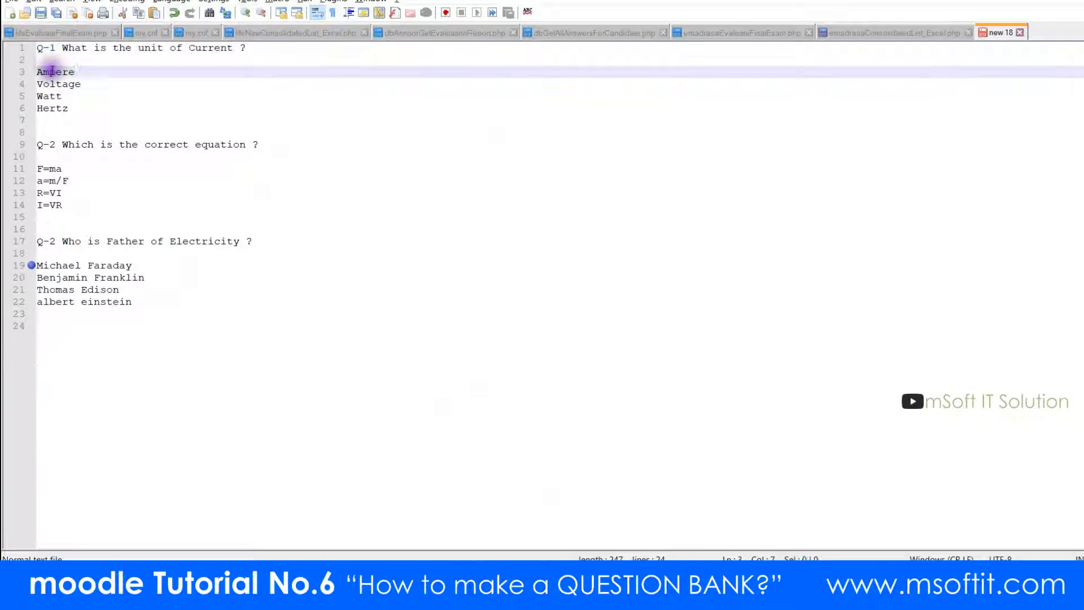
left_click(489, 260)
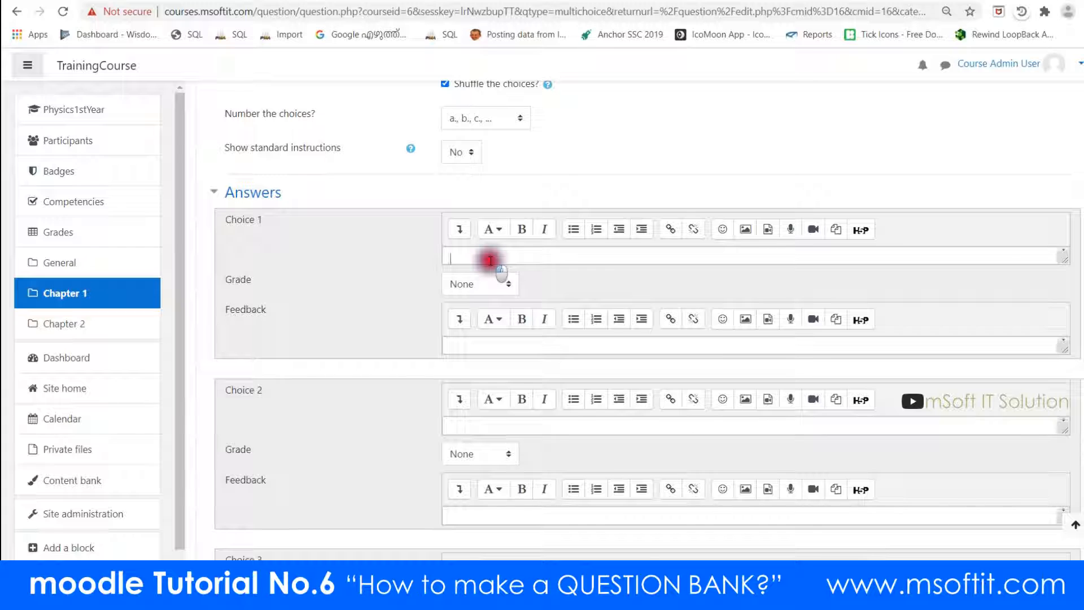
key("ctrl+v")
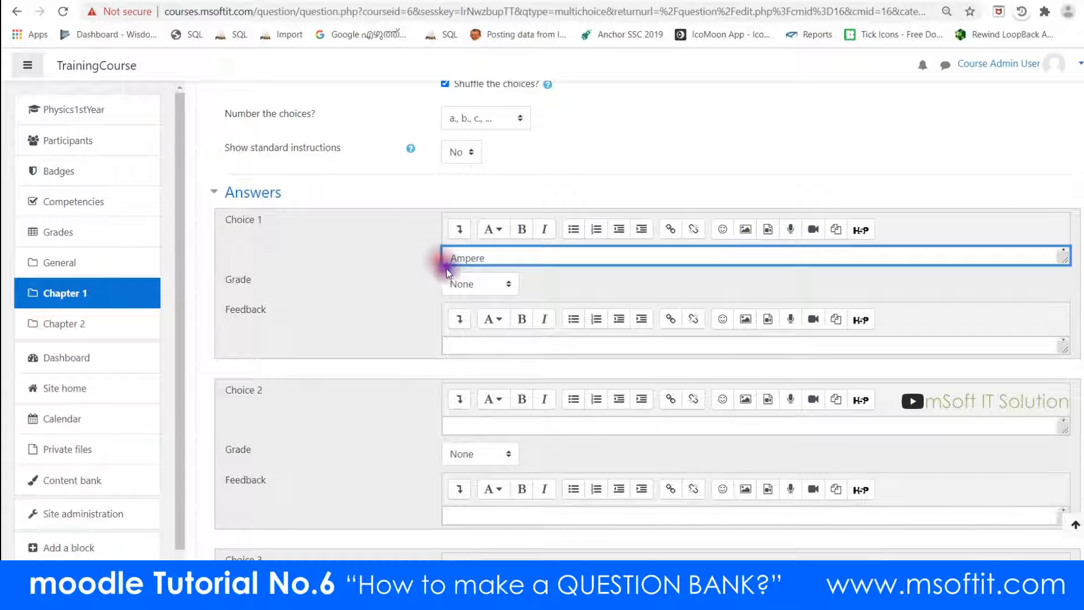
left_click(491, 285)
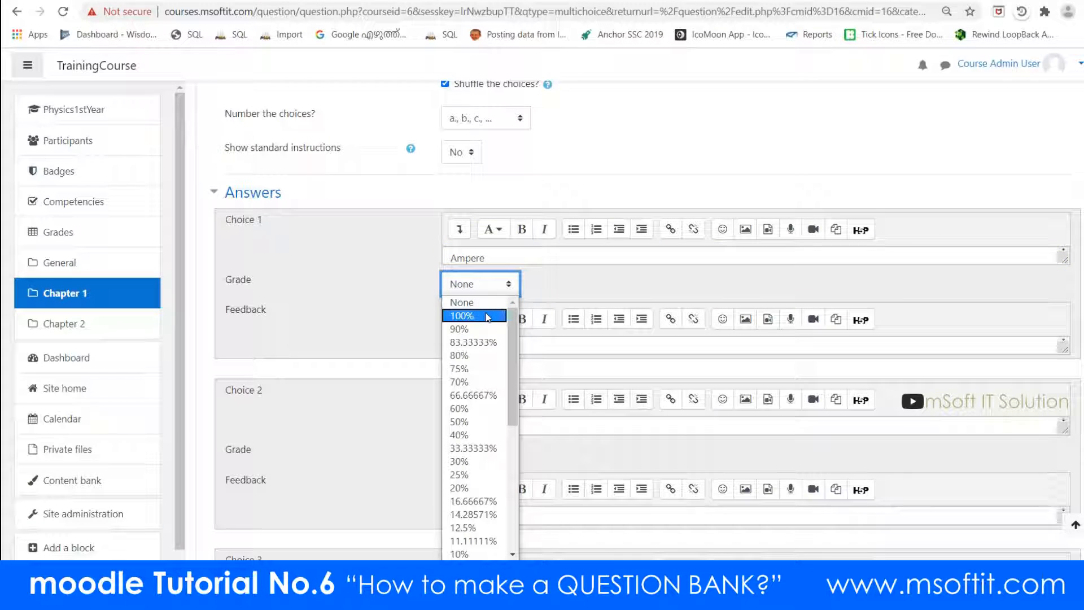
left_click(487, 317)
left_click(486, 316)
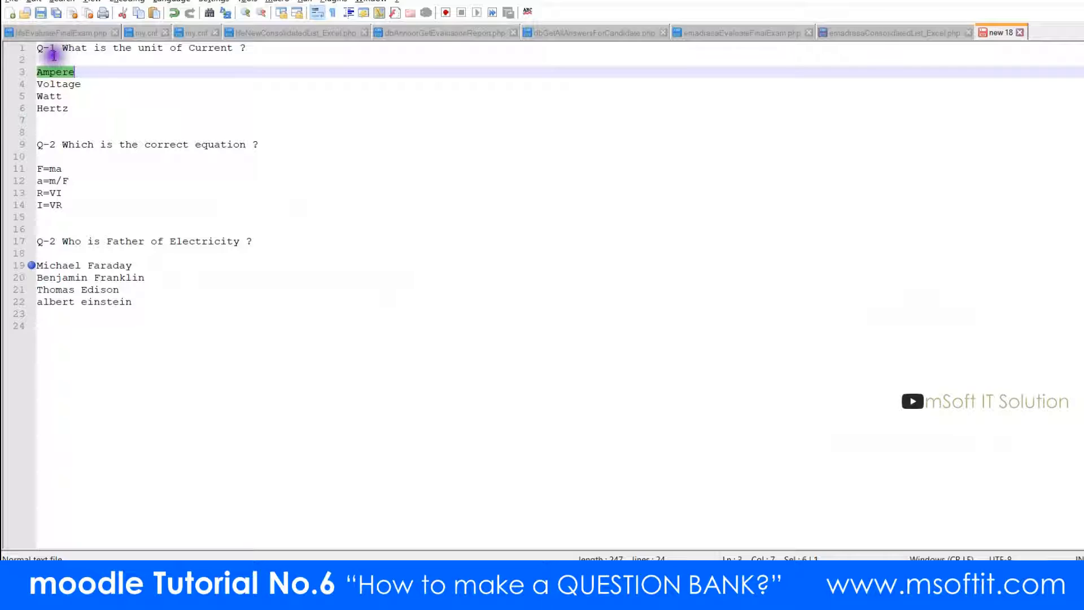
Copy "Voltage" from the Notepad++ file into Choice 2 of the question
double_click(59, 84)
key("ctrl+c")
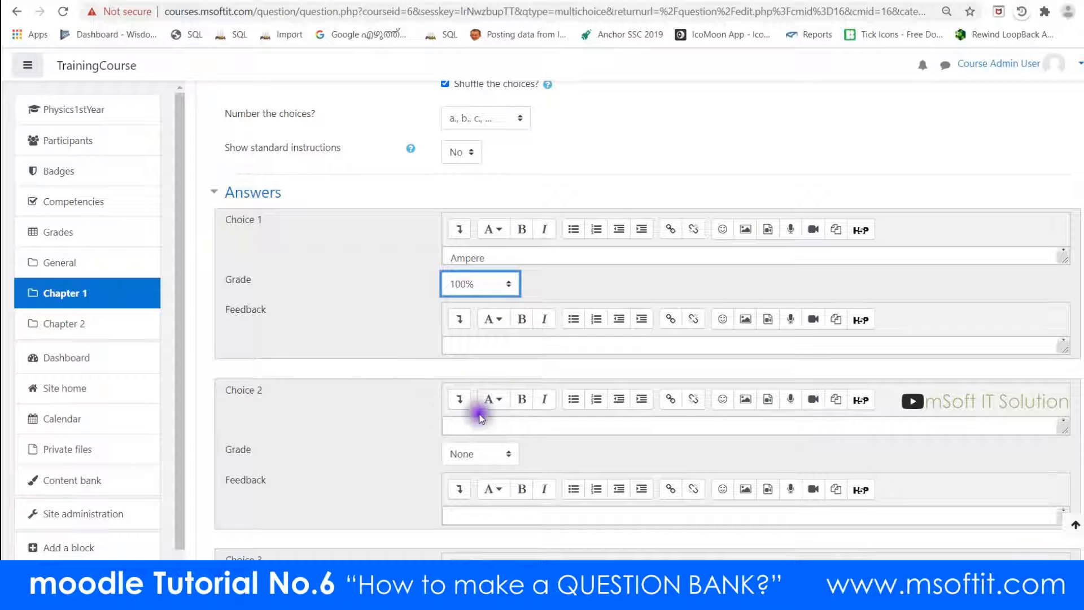
left_click(482, 426)
key("ctrl+v")
Copy "Watt" from the Notepad++ file into Choice 3 of the question
key("alt+Tab")
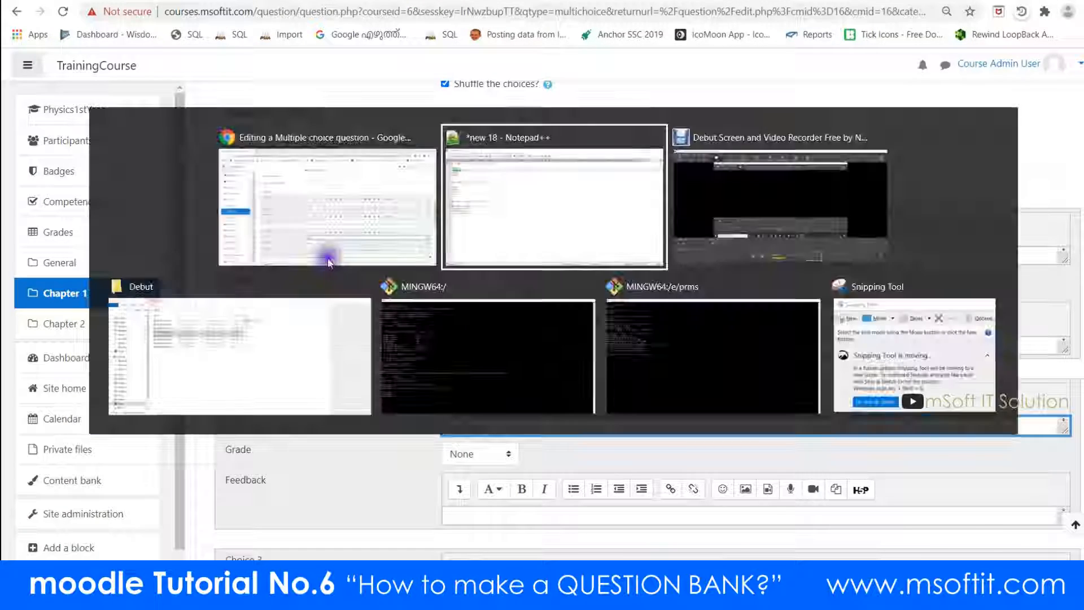
double_click(49, 96)
key("ctrl+c")
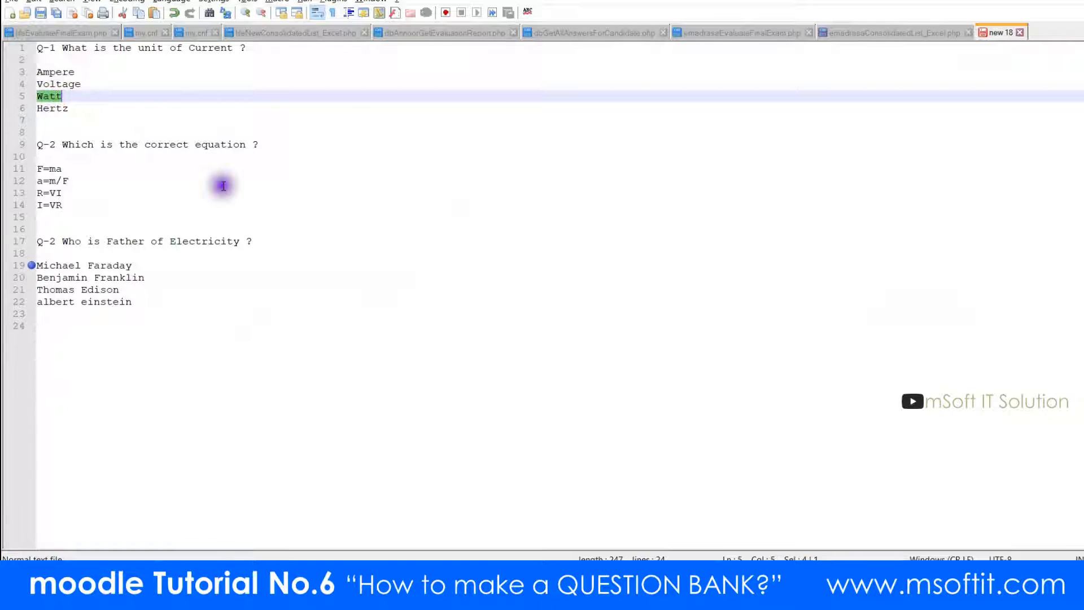
key("alt+Tab")
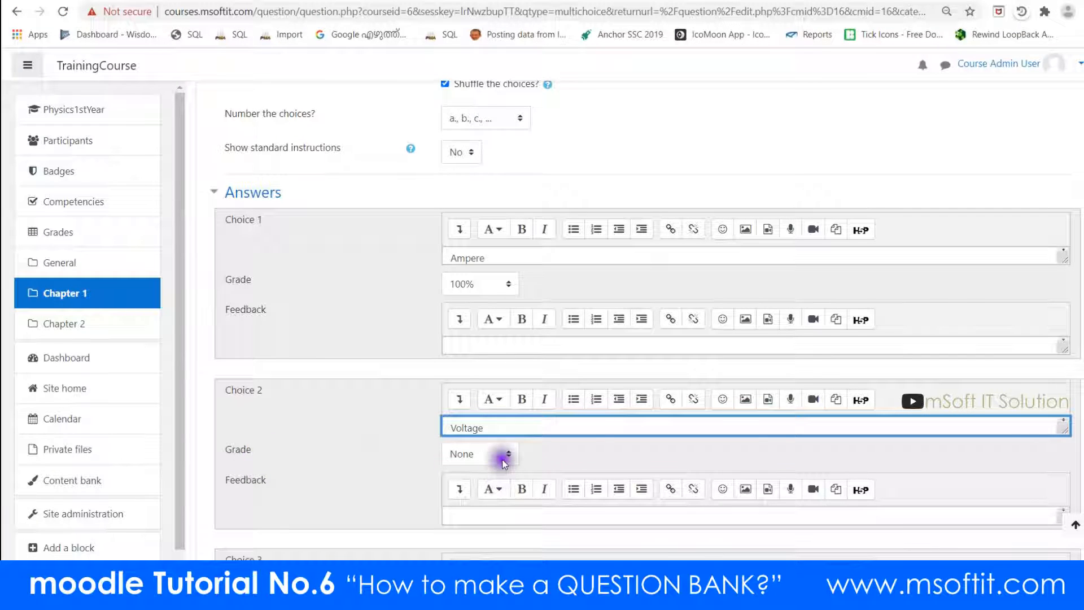
scroll(960, 379, "down", 4)
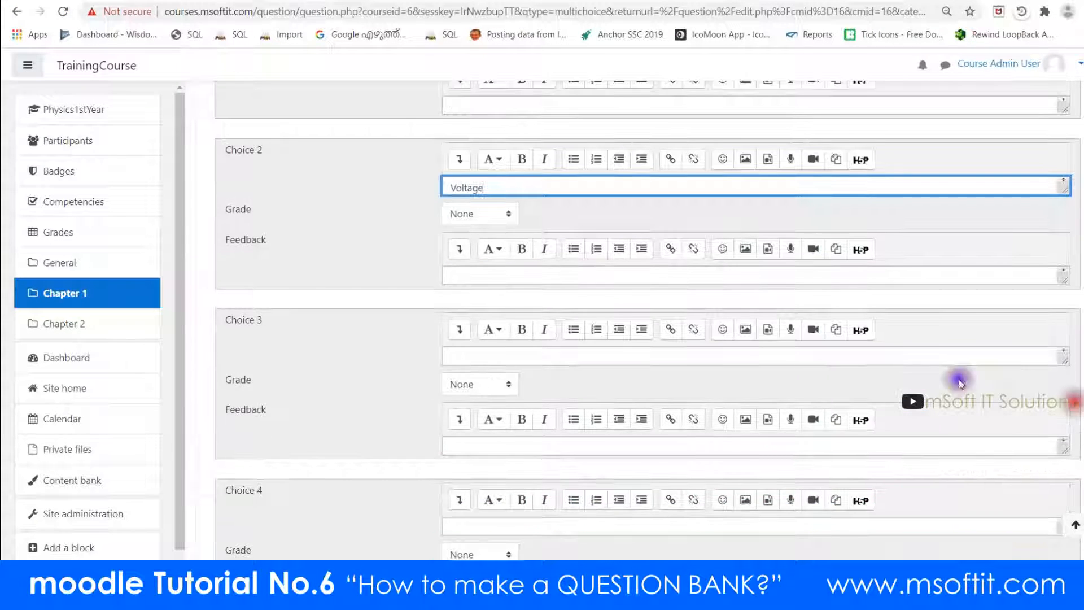
left_click(481, 357)
key("ctrl+v")
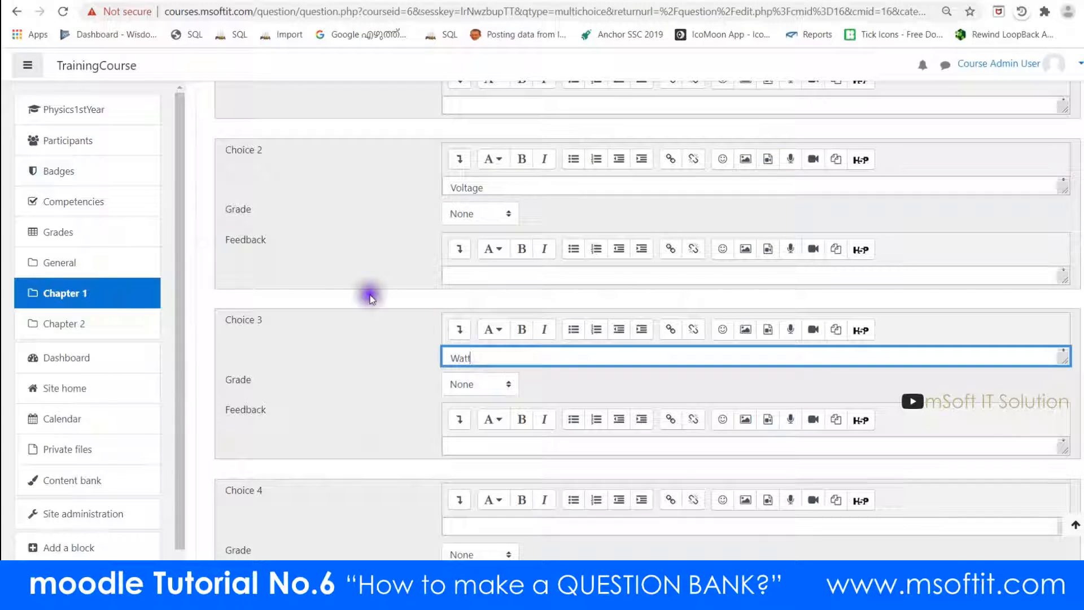
Copy "Hertz" from the Notepad++ file into Choice 4 and save the question
key("alt+Tab")
double_click(61, 108)
key("ctrl+c")
key("alt+Tab")
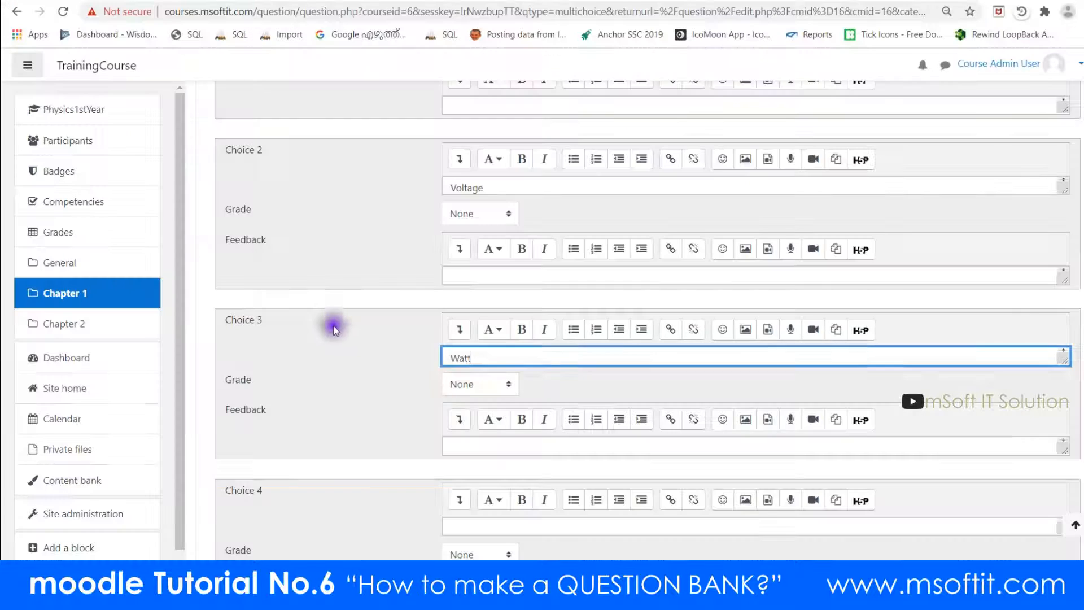
scroll(339, 325, "down", 4)
left_click(485, 263)
key("ctrl+v")
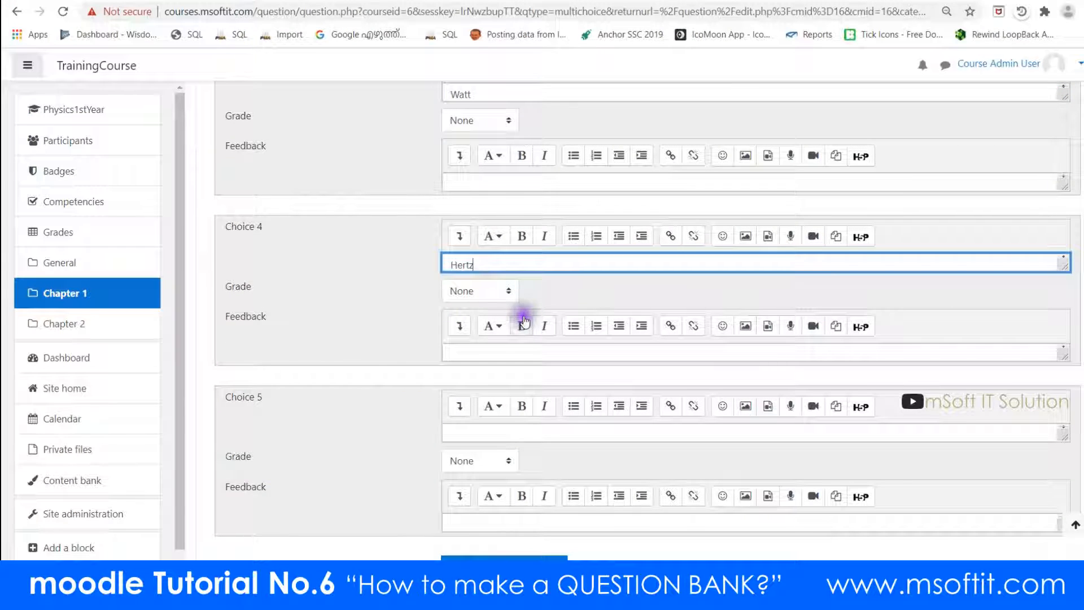
scroll(515, 317, "down", 5)
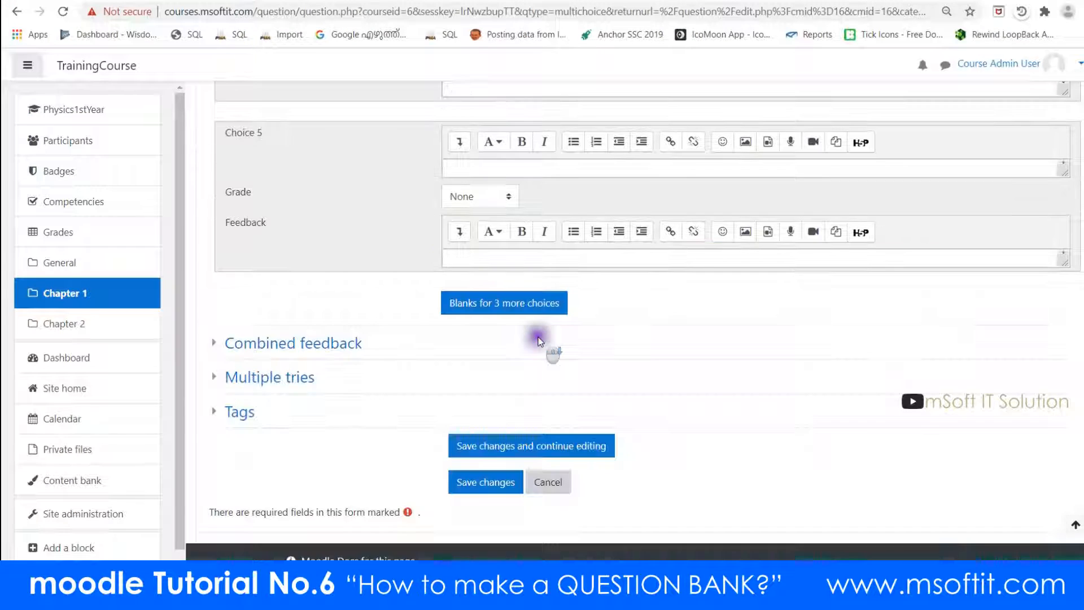
left_click(481, 491)
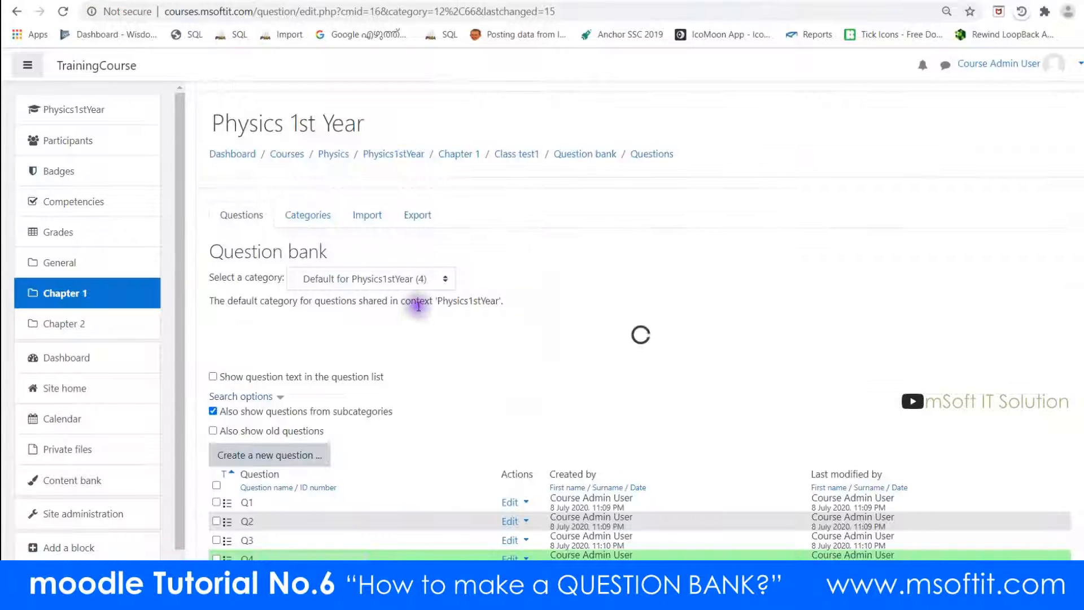
Create another Multiple choice question in the question bank
scroll(411, 387, "down", 4)
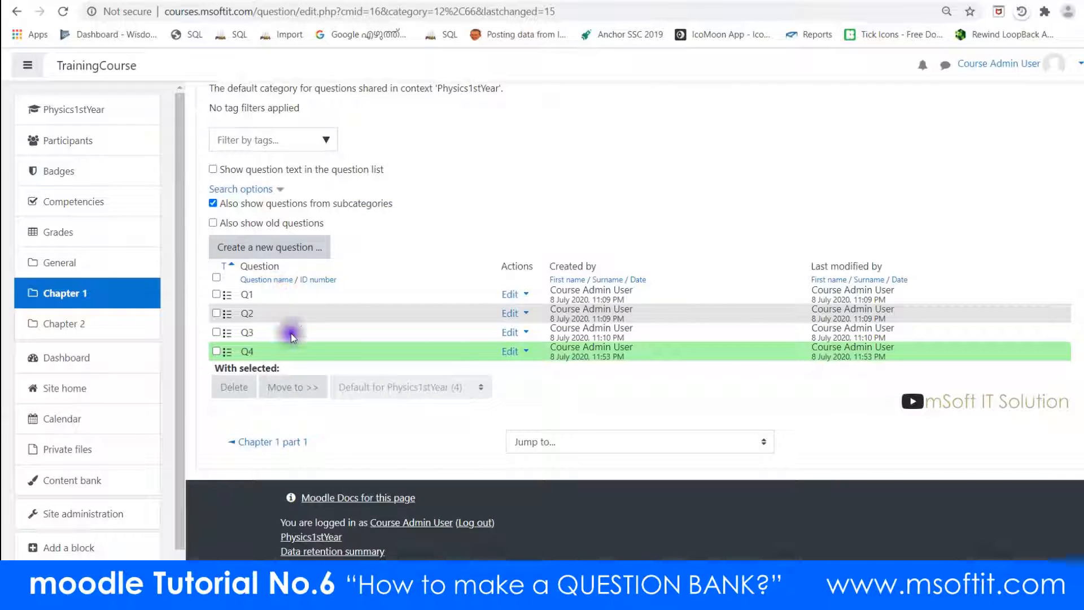
left_click(282, 248)
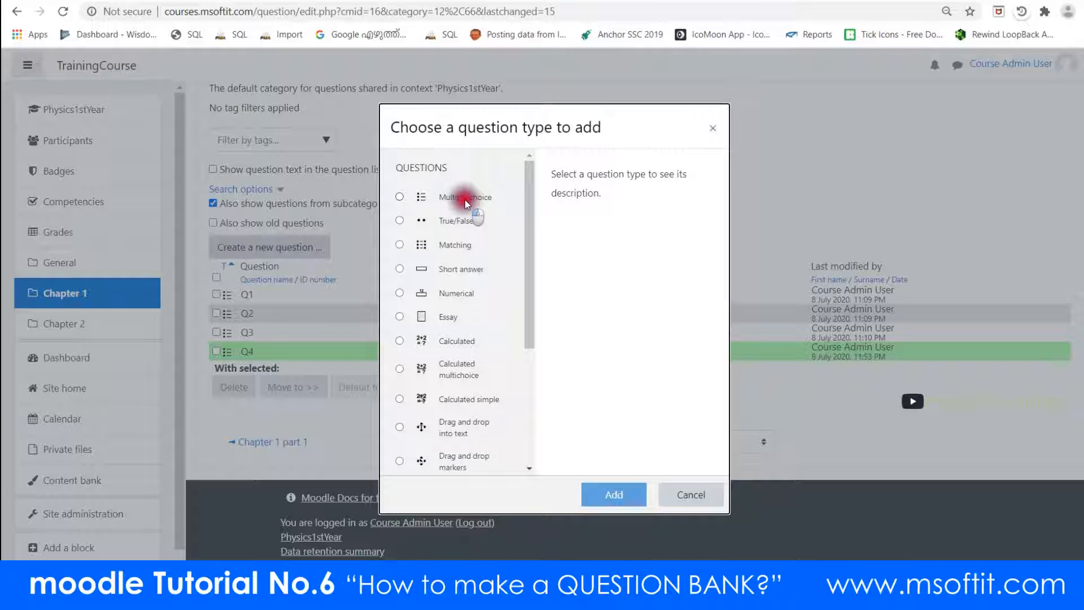
left_click(464, 198)
left_click(610, 494)
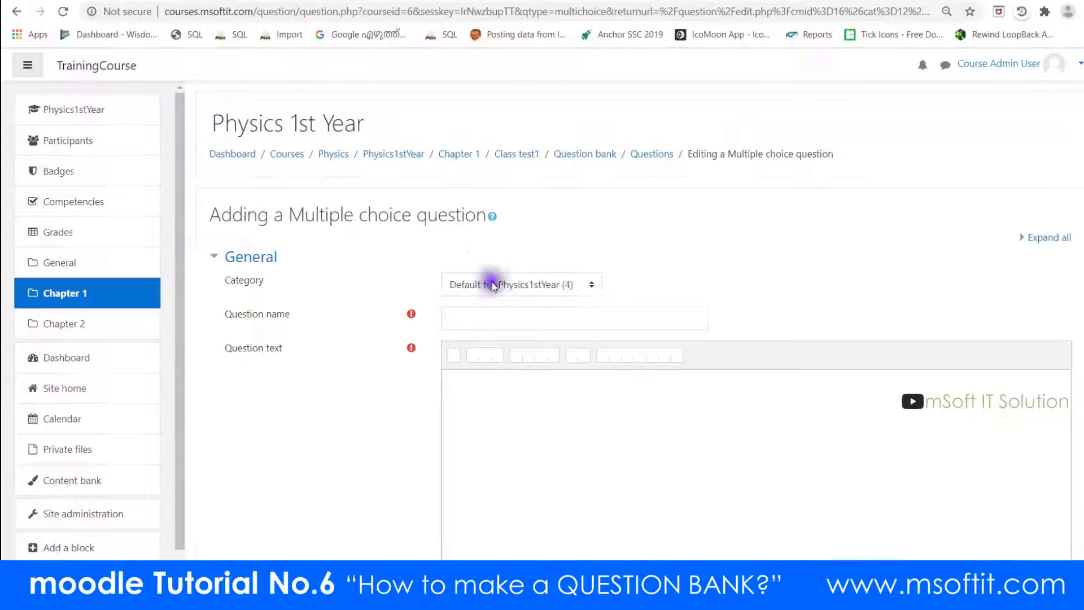
Name the question Q5 and enter the question text "Which is the correct equation ?"
left_click(477, 318)
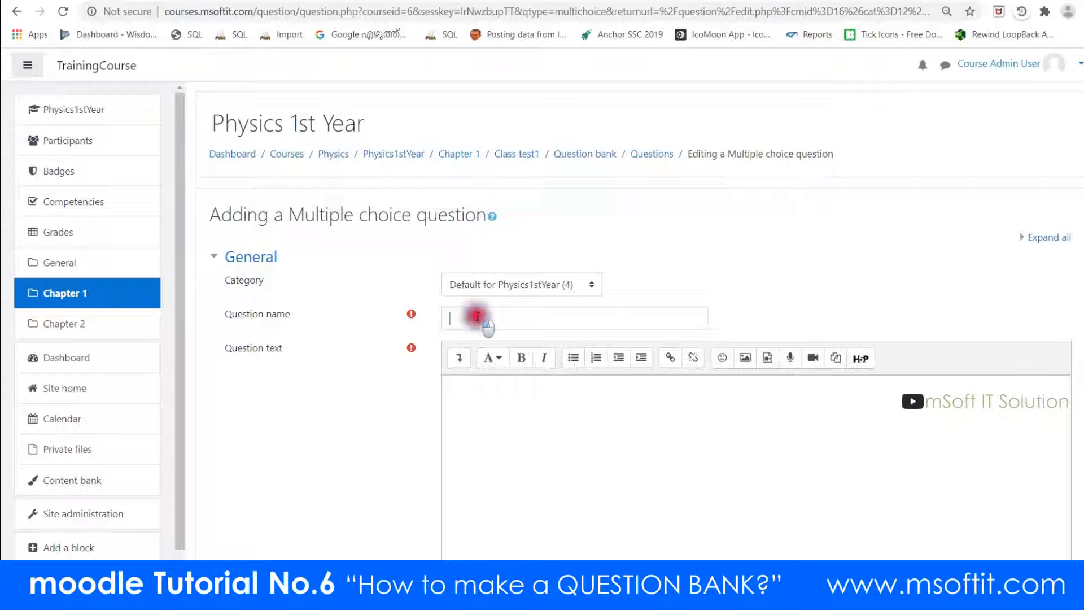
type("Q-2")
left_click(503, 416)
type("Which is the correct equation ?")
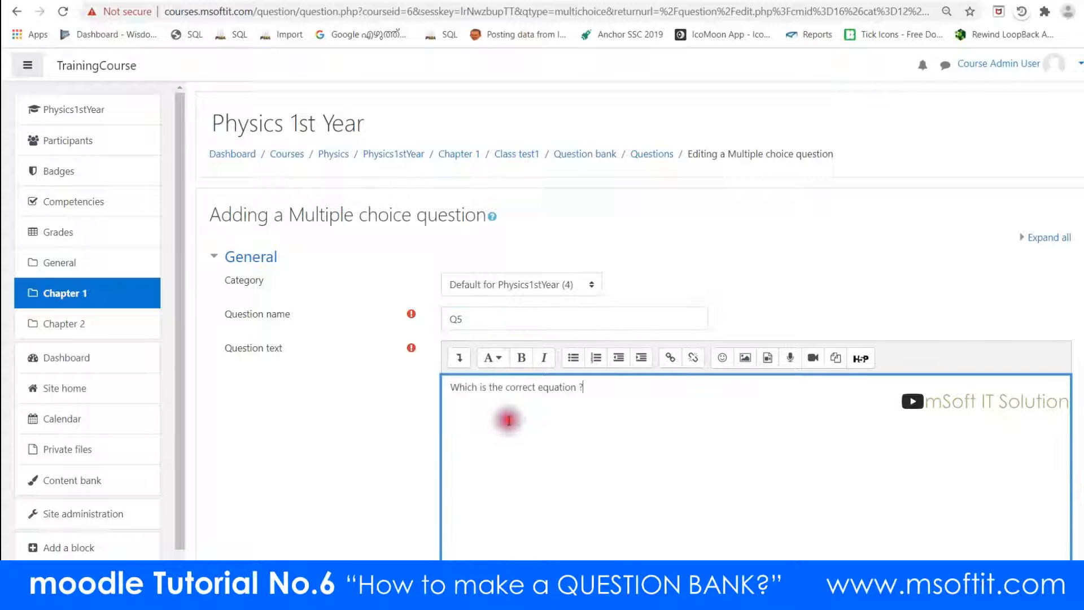
Copy "F=ma" from the Notepad++ file into Choice 1 and set its grade to 100%
key("alt+Tab")
left_click_drag(37, 169, 73, 169)
key("ctrl+c")
key("alt+Tab")
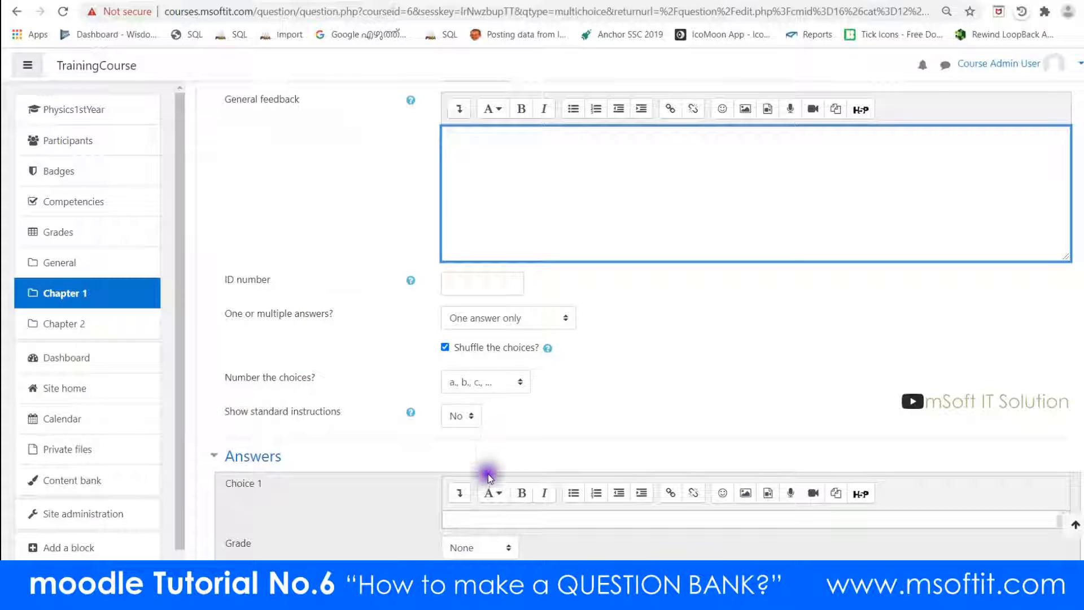
scroll(484, 474, "down", 5)
left_click(467, 258)
key("ctrl+v")
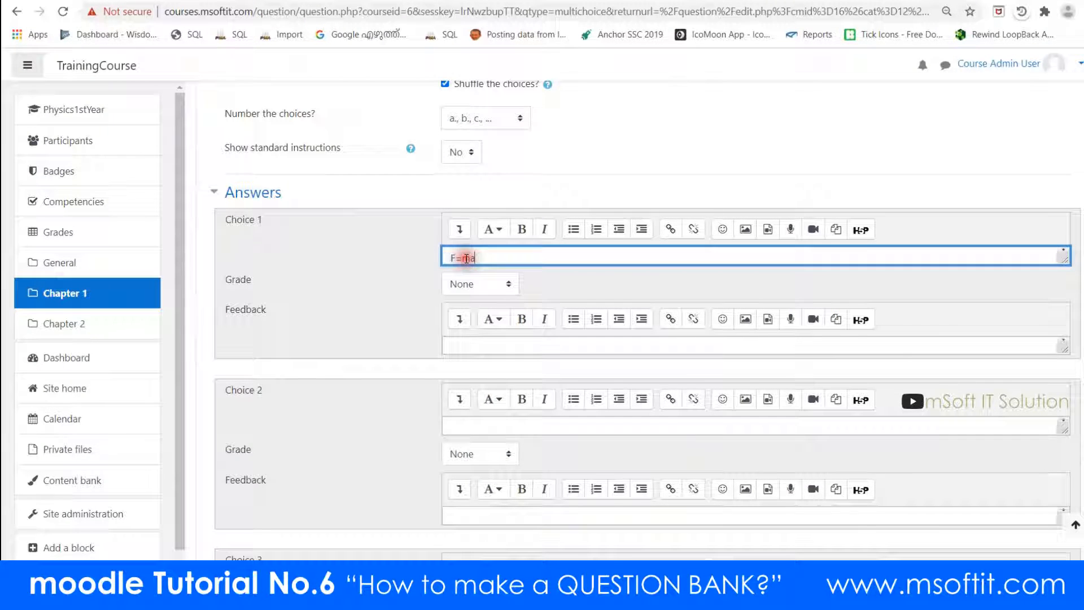
left_click(477, 284)
left_click(477, 316)
Copy "a=m/F" from the Notepad++ file into Choice 2 of the question
key("alt+Tab")
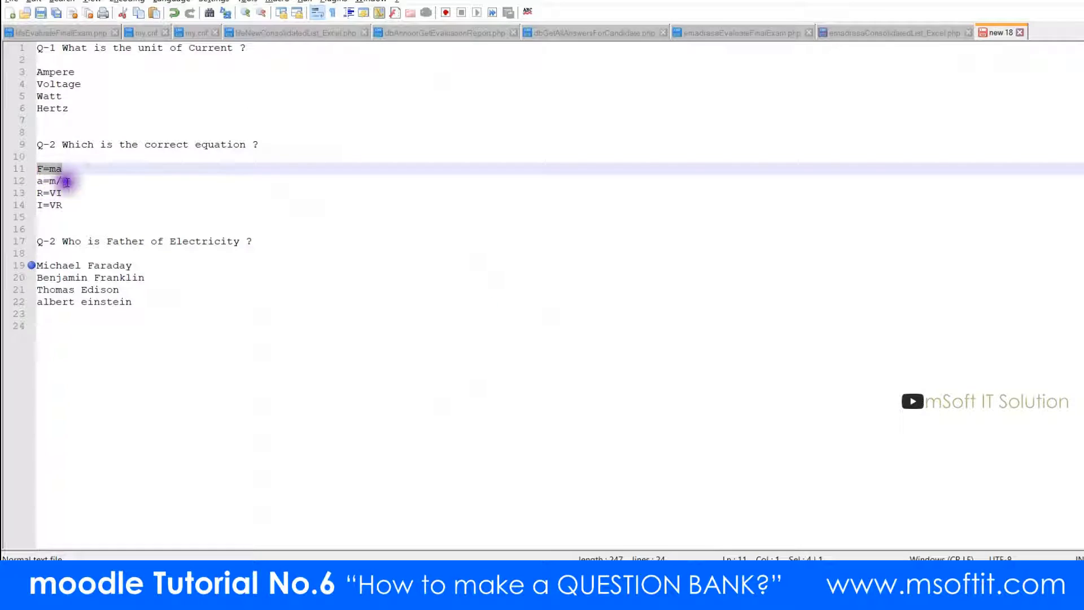
left_click_drag(66, 180, 23, 180)
key("ctrl+c")
key("alt+Tab")
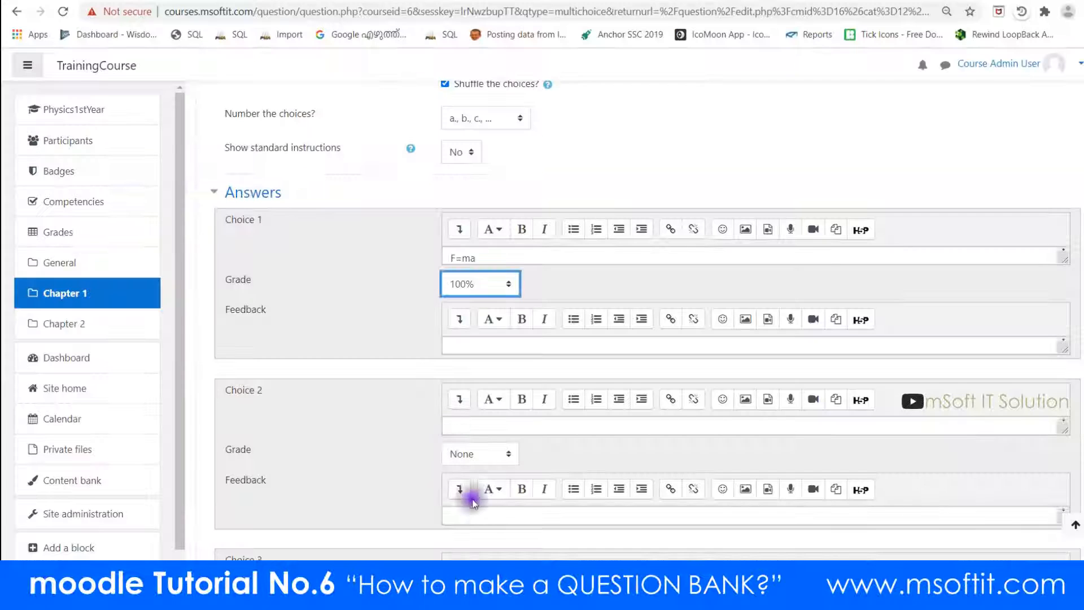
left_click(485, 516)
left_click(475, 428)
key("ctrl+v")
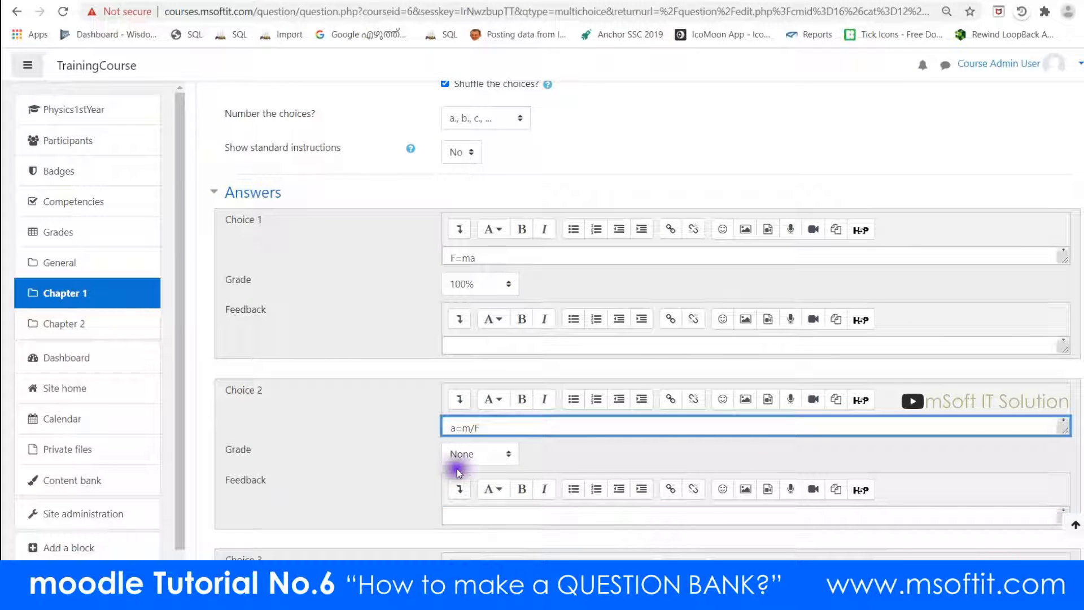
Copy "R=VI" from the Notepad++ file into Choice 3 of the question
key("alt+Tab")
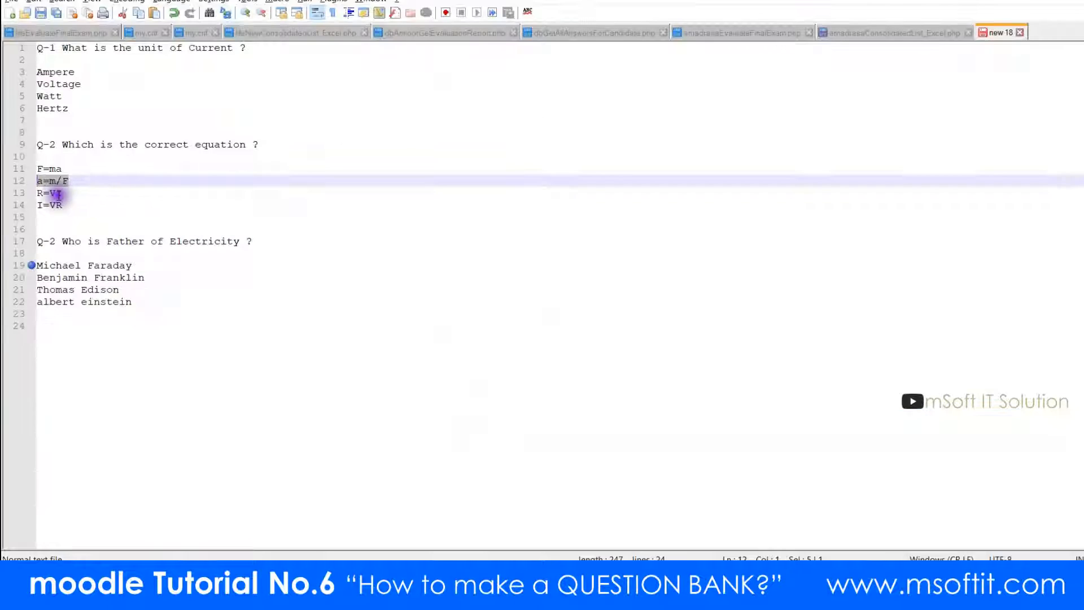
left_click(62, 194)
left_click_drag(62, 194, 25, 198)
key("ctrl+c")
key("alt+Tab")
scroll(487, 342, "down", 5)
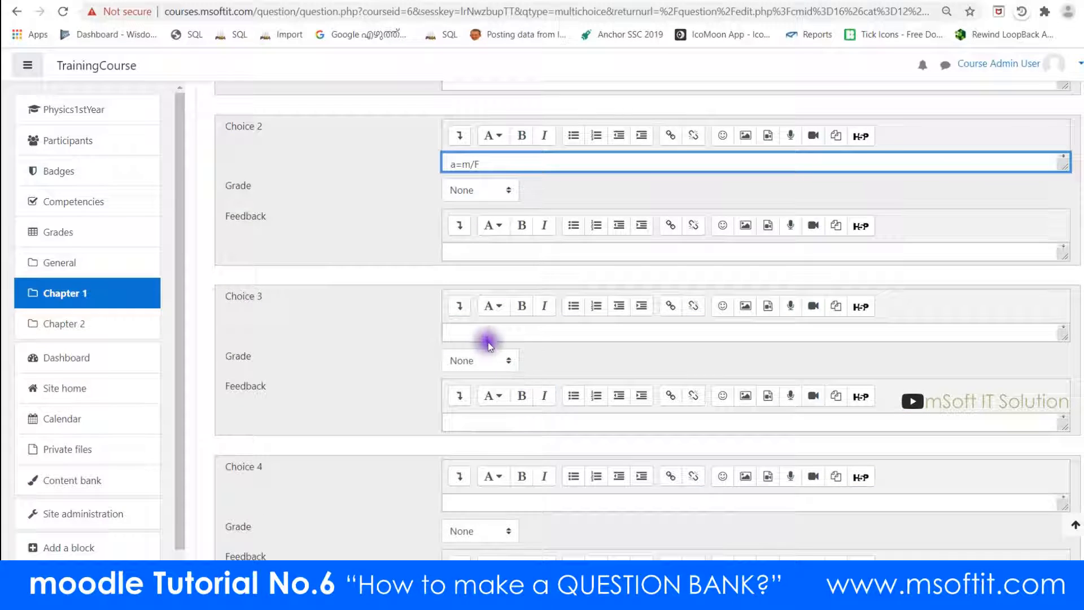
left_click(486, 341)
key("ctrl+v")
Copy "I=VR" from the Notepad++ file into Choice 4 and save the question
key("alt+Tab")
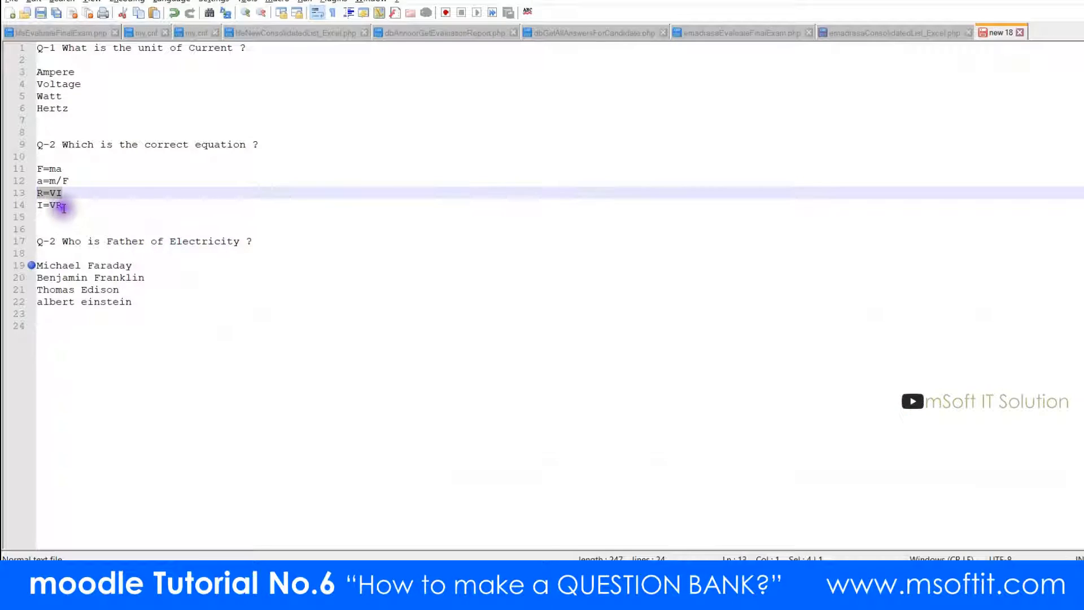
left_click_drag(169, 206, 37, 208)
key("alt+Tab")
scroll(531, 387, "down", 5)
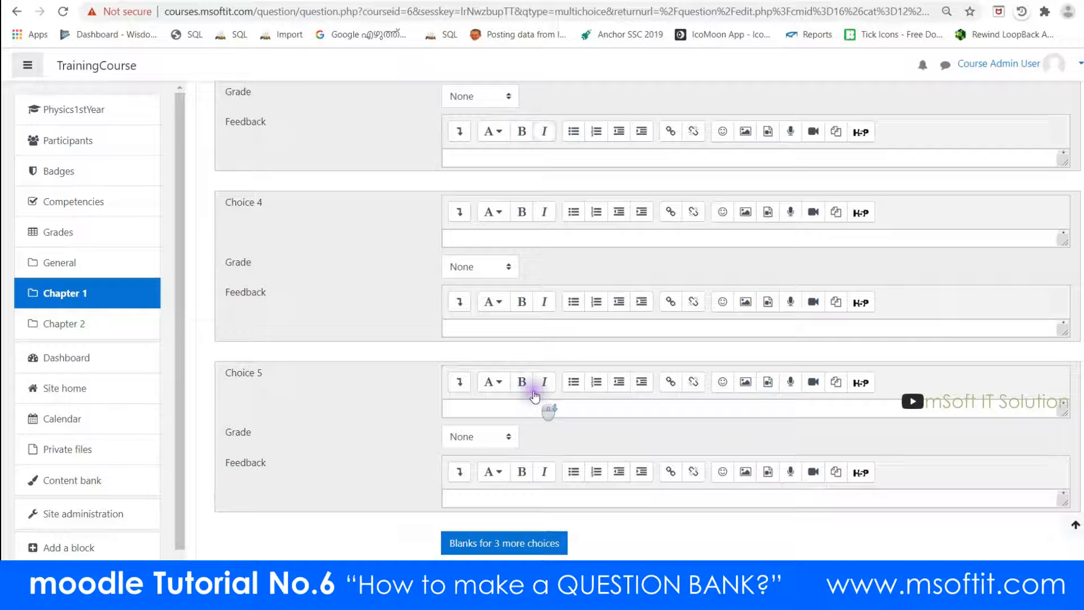
left_click(474, 237)
type("I=VR")
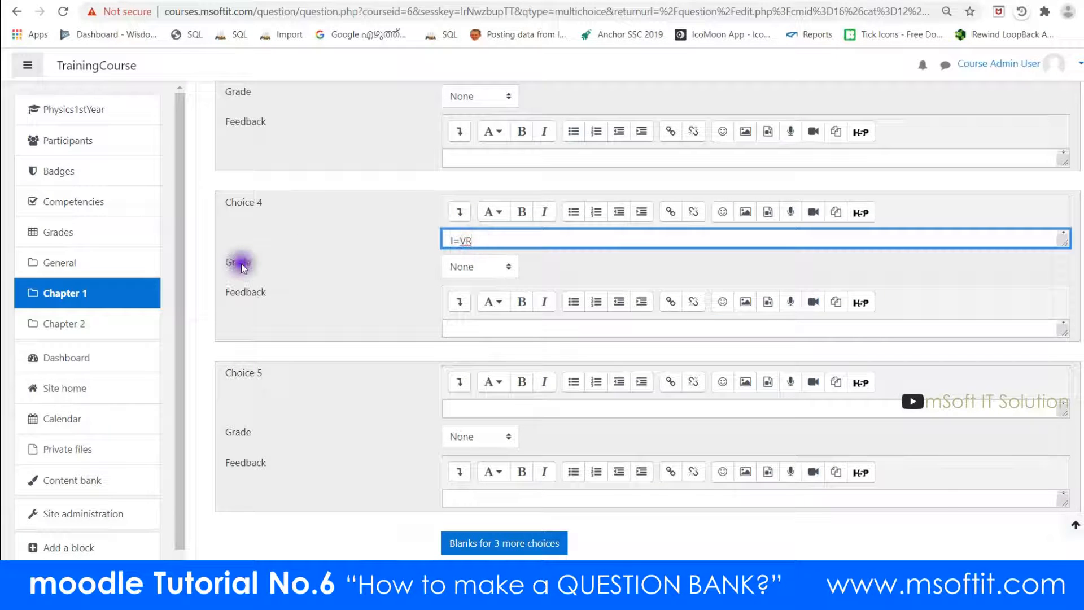
left_click_drag(242, 263, 510, 266)
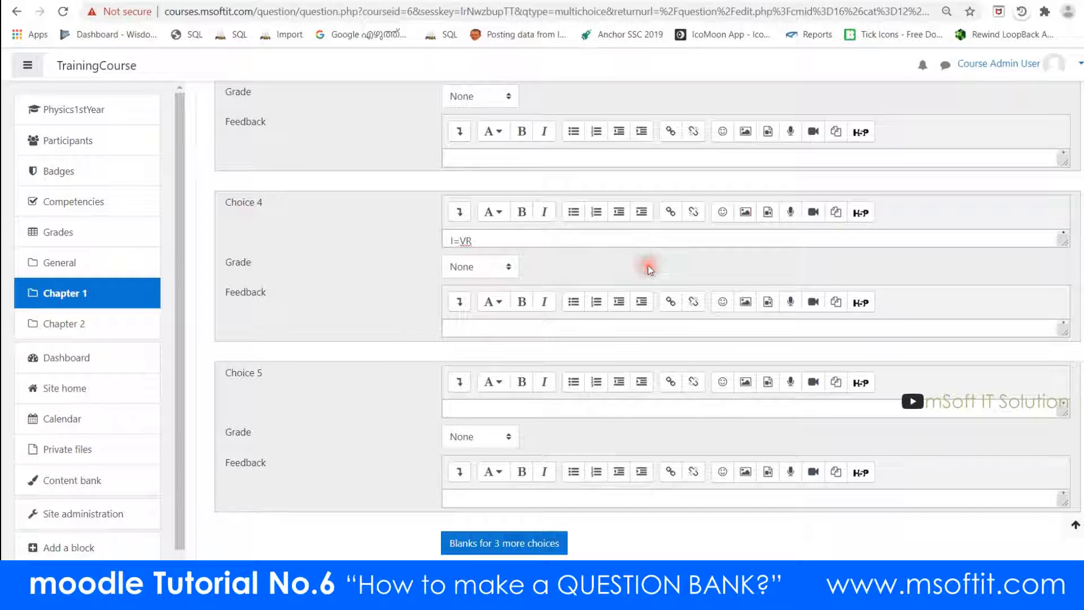
scroll(618, 429, "down", 5)
left_click(484, 457)
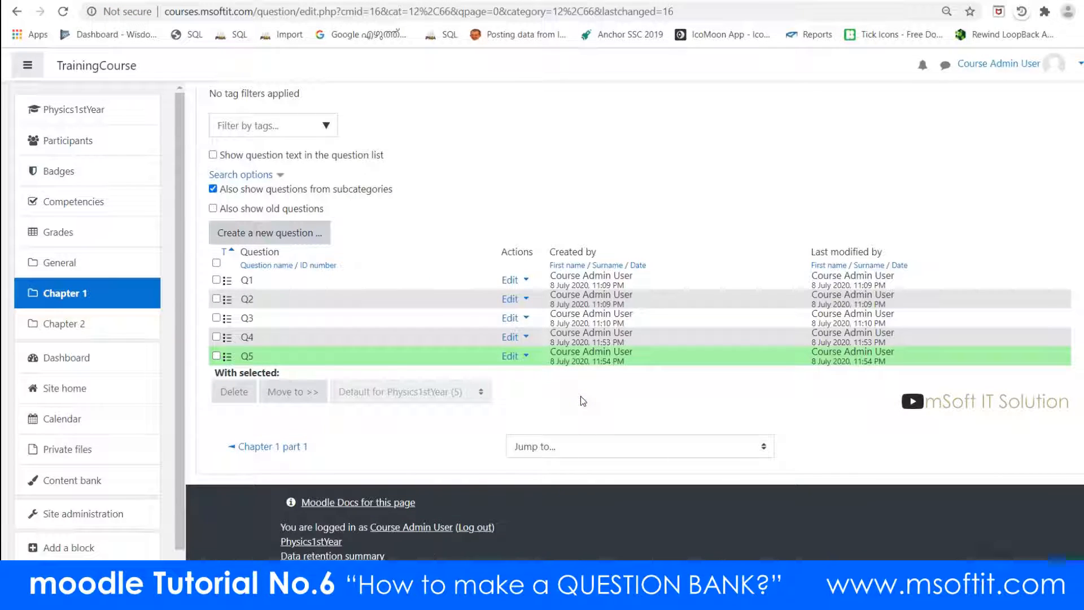
Review the question bank list and the edit actions available for question Q1
scroll(353, 351, "up", 5)
scroll(353, 351, "down", 5)
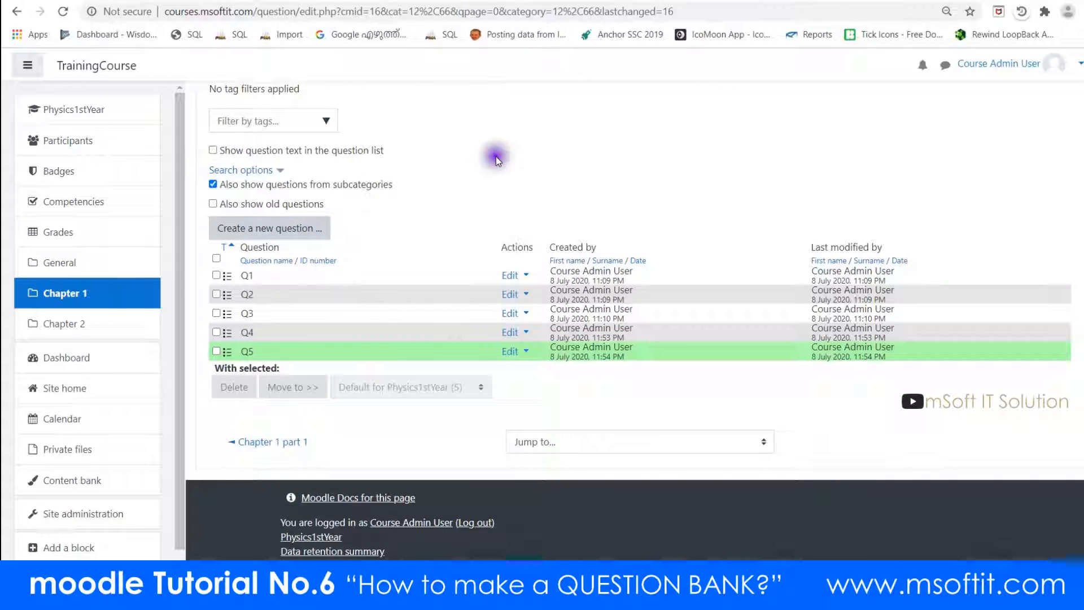
left_click(527, 276)
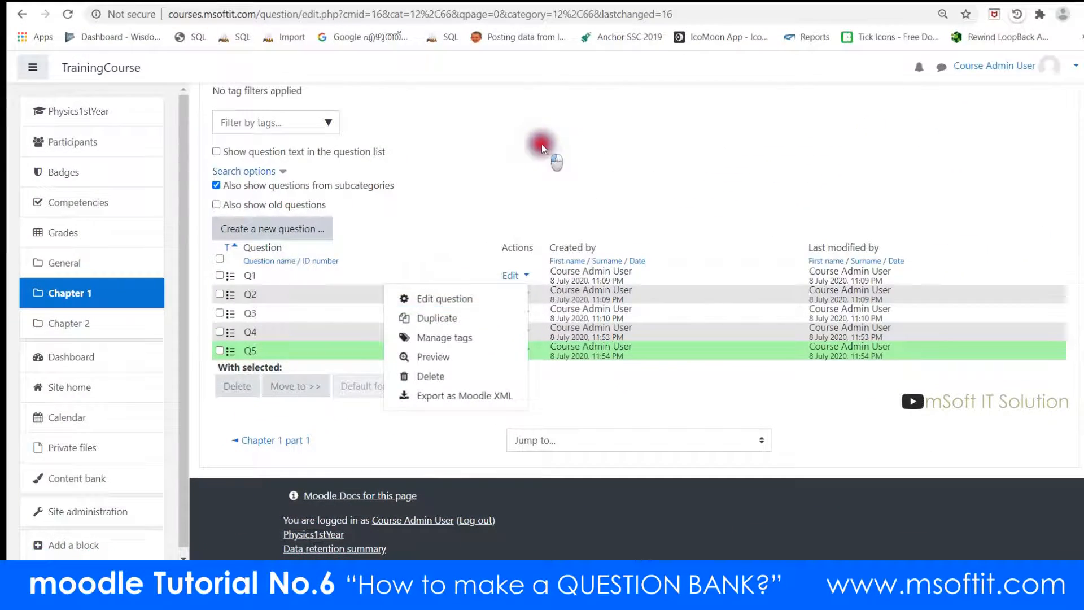
key("Escape")
scroll(635, 320, "up", 4)
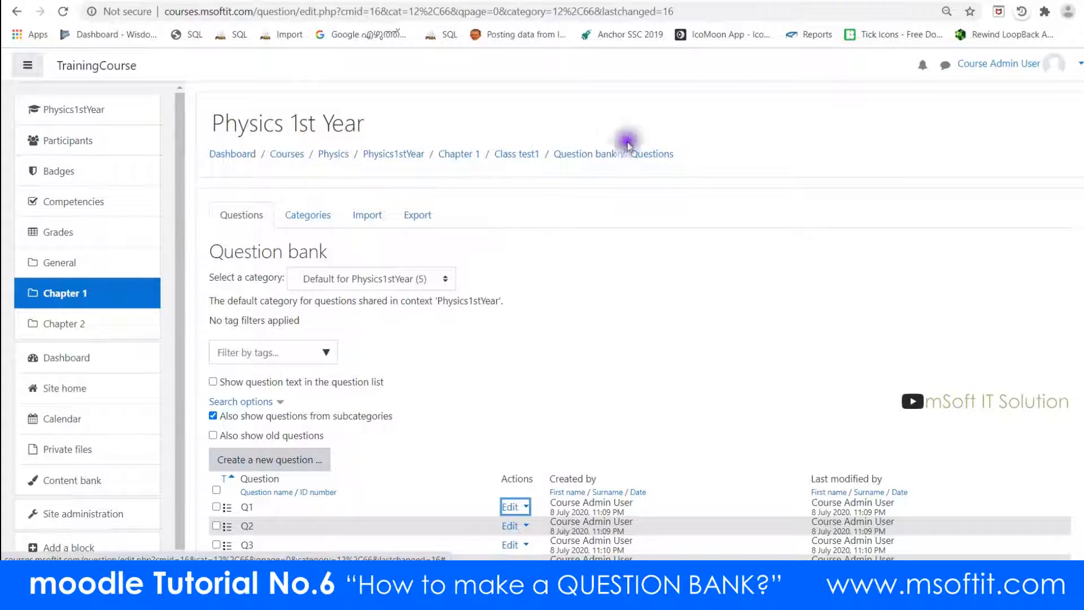
Open the Class test1 quiz from the Physics1stYear course page for editing its questions
left_click(402, 161)
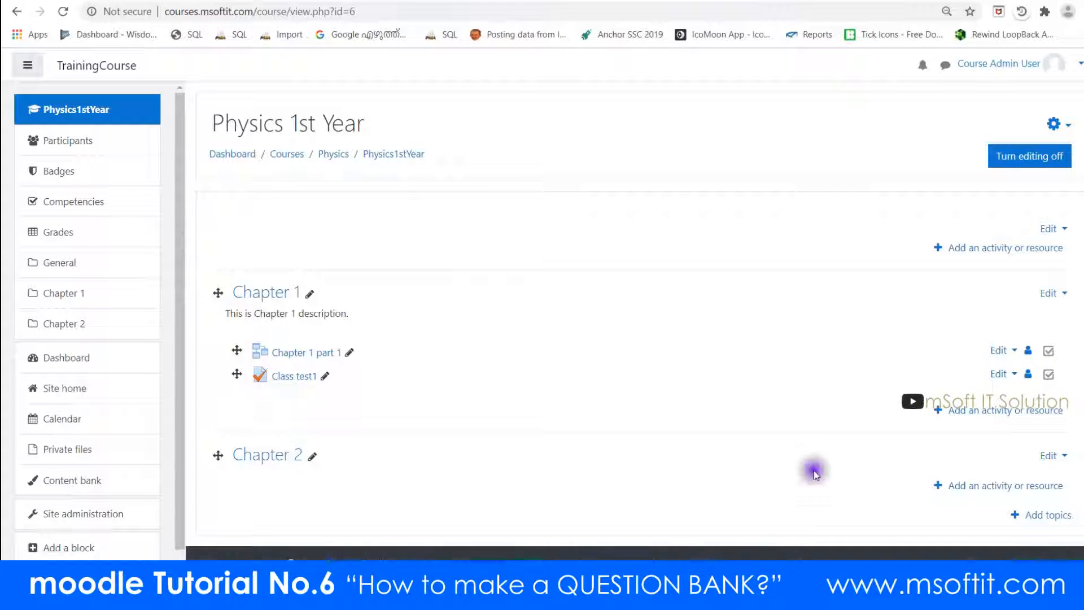
left_click(300, 379)
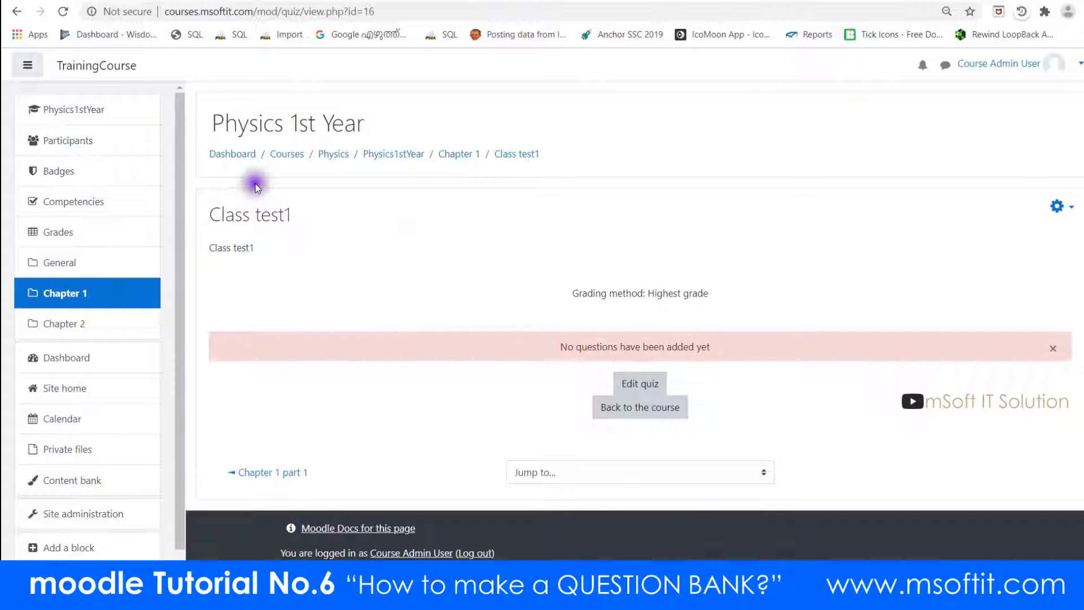
left_click(639, 386)
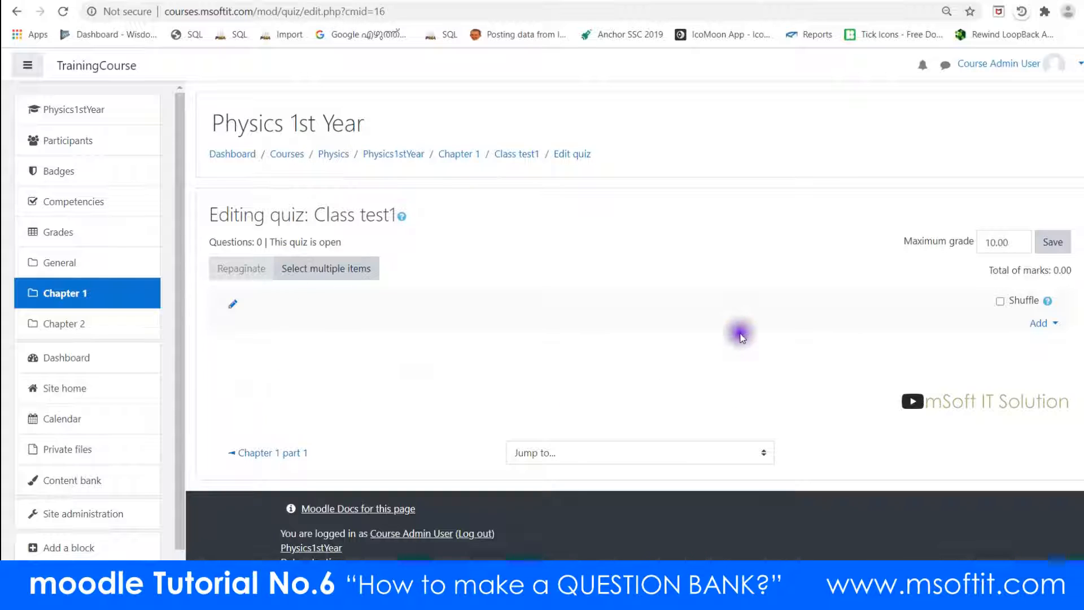
Start adding questions to the quiz from the question bank, choosing the category Default for Physics1stYear
left_click(1048, 330)
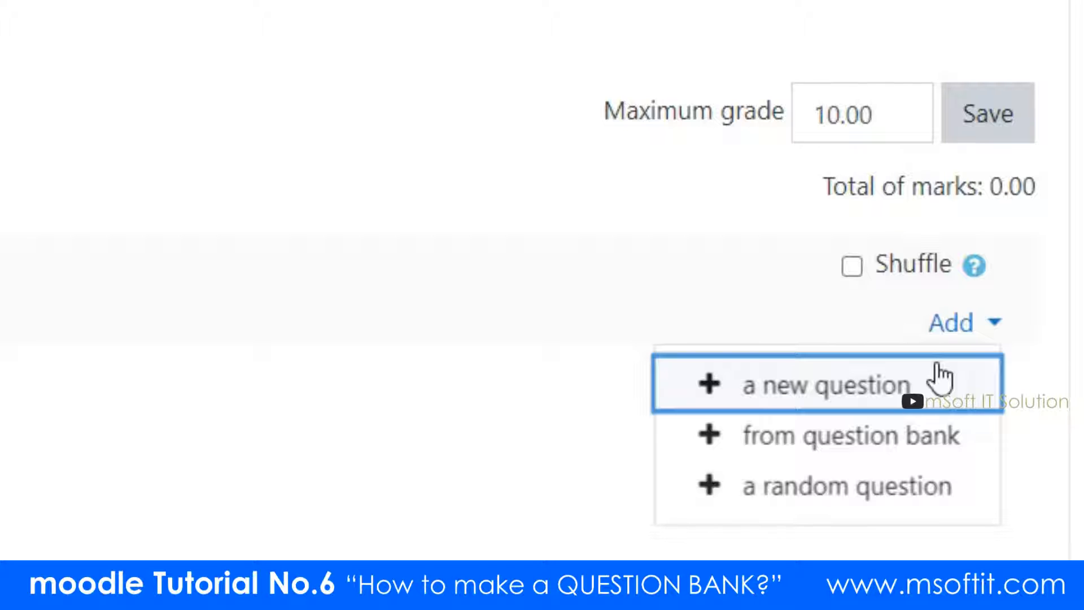
left_click(904, 402)
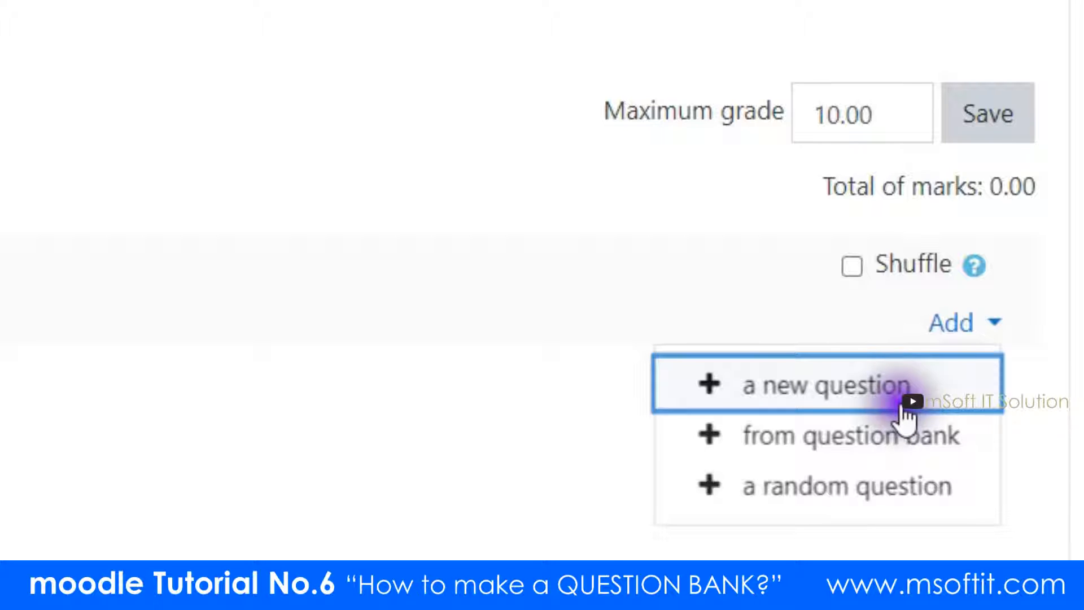
left_click(889, 452)
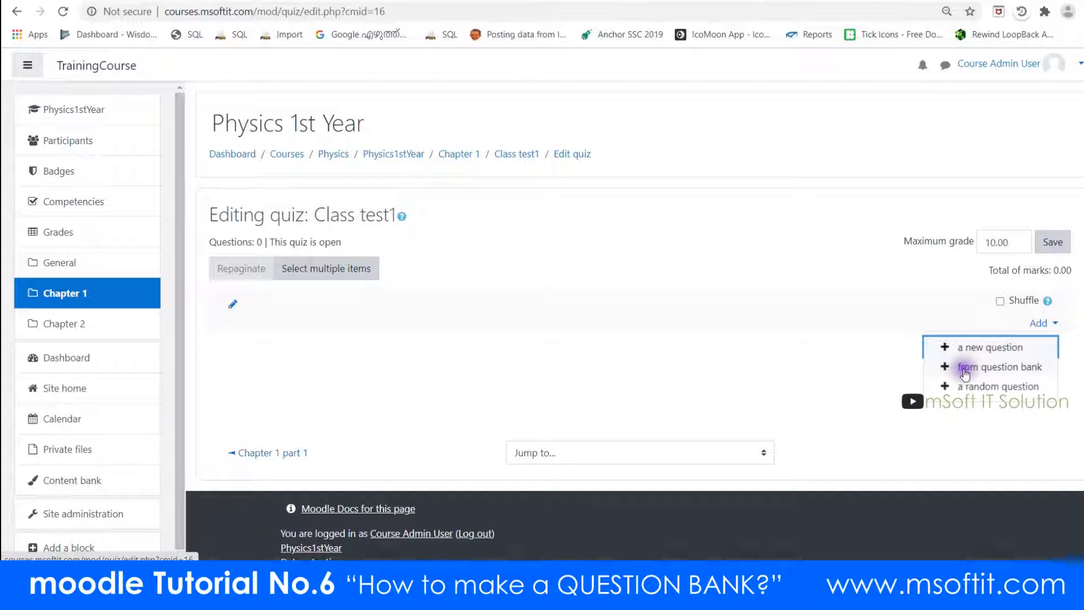
left_click(997, 371)
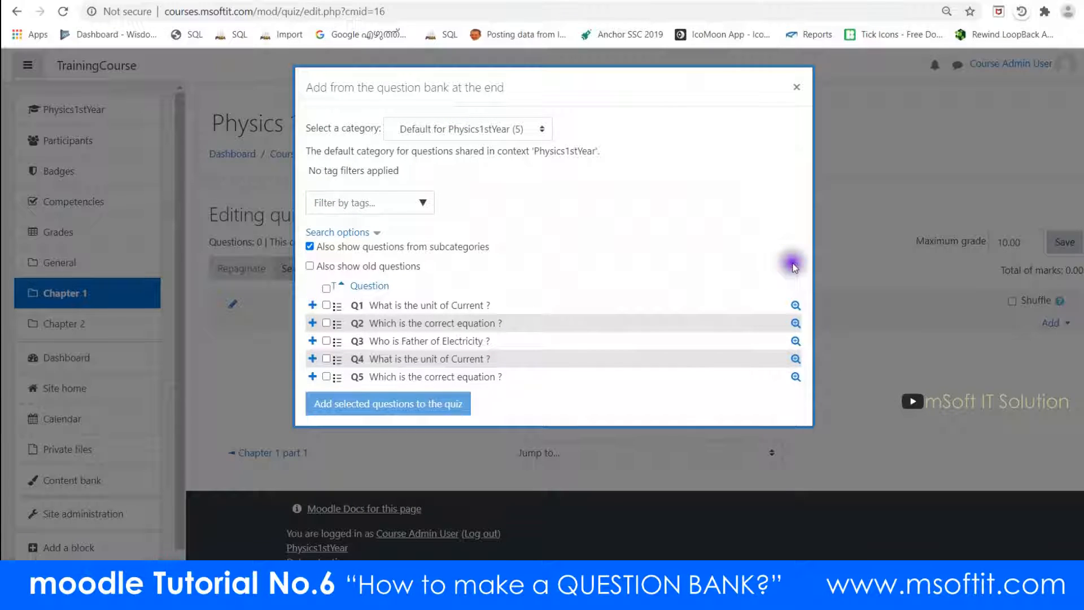
left_click_drag(302, 127, 384, 130)
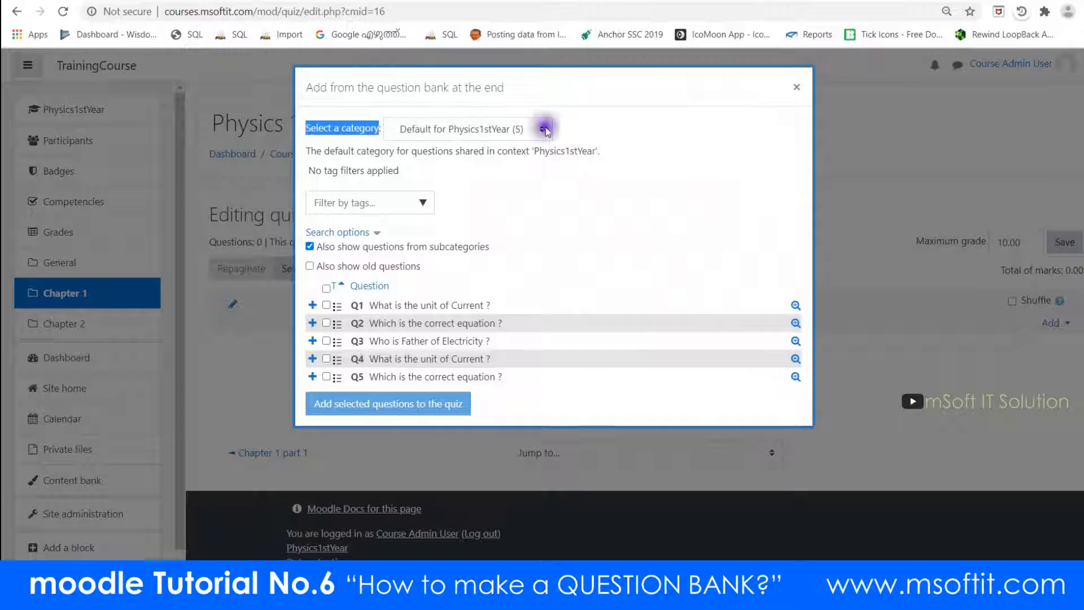
left_click(542, 129)
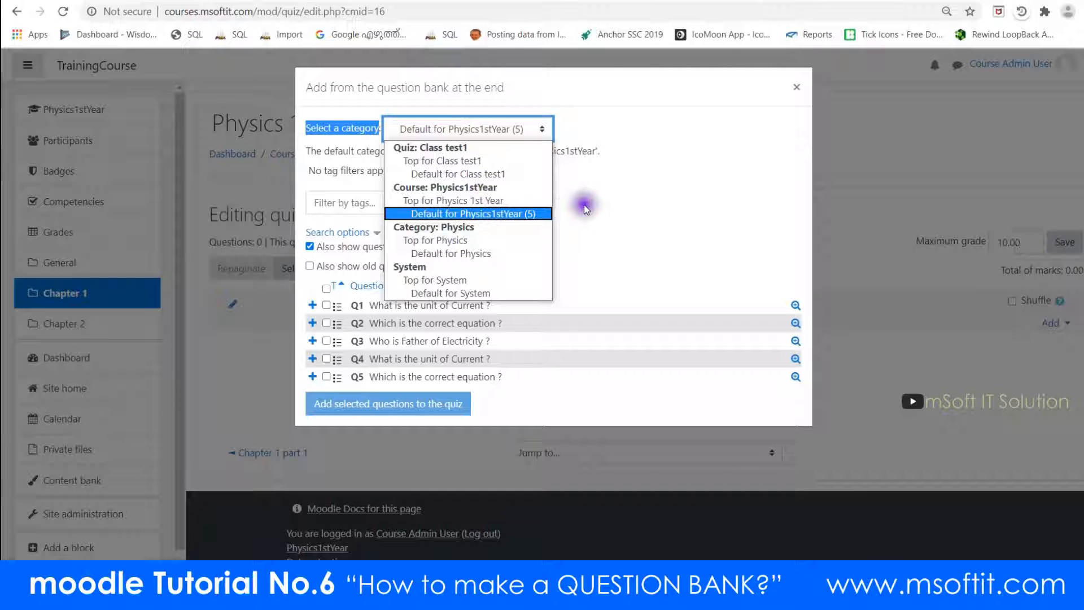
left_click(520, 213)
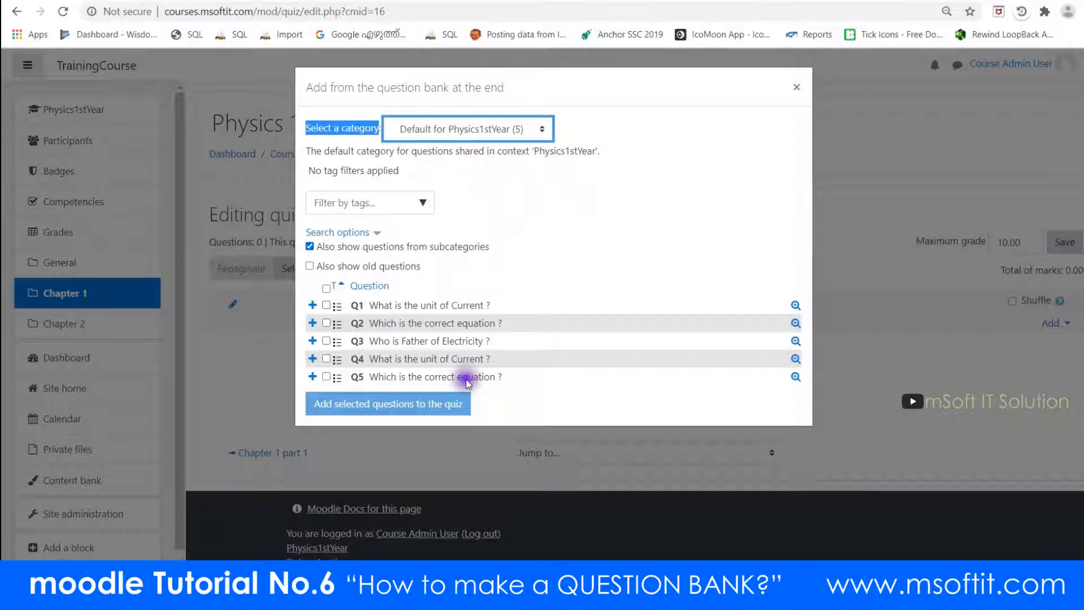
Select questions Q1, Q2 and Q3 and add them to the quiz
left_click(327, 305)
left_click(326, 322)
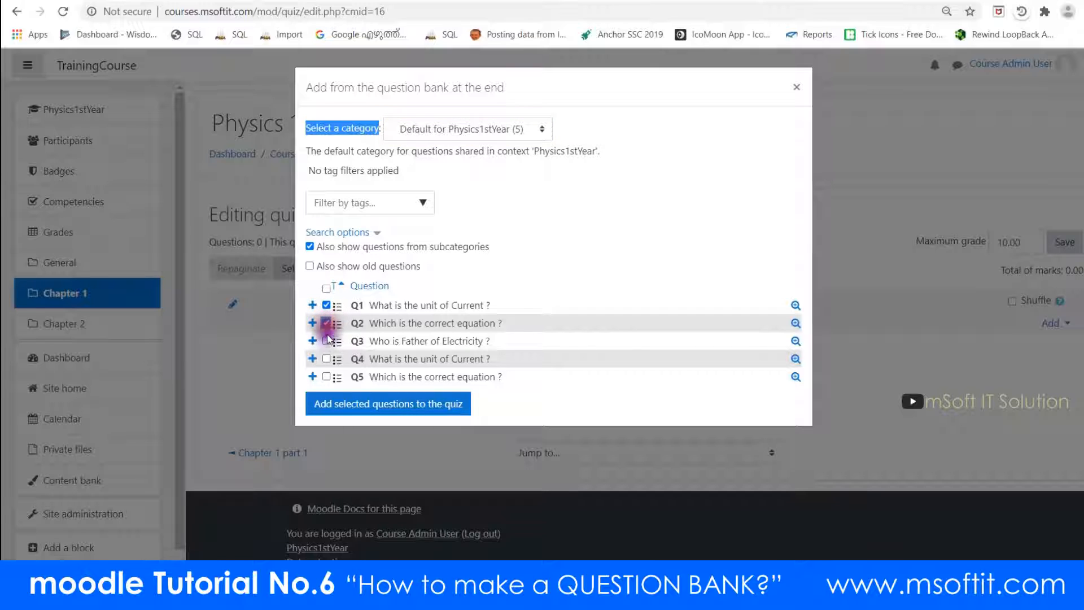
left_click(364, 341)
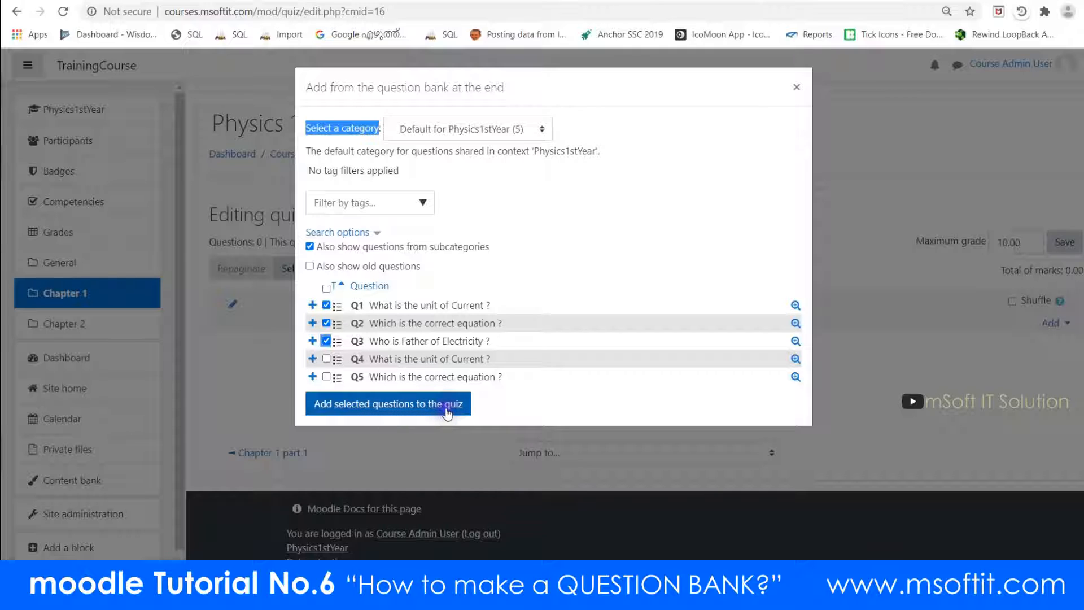
left_click(371, 404)
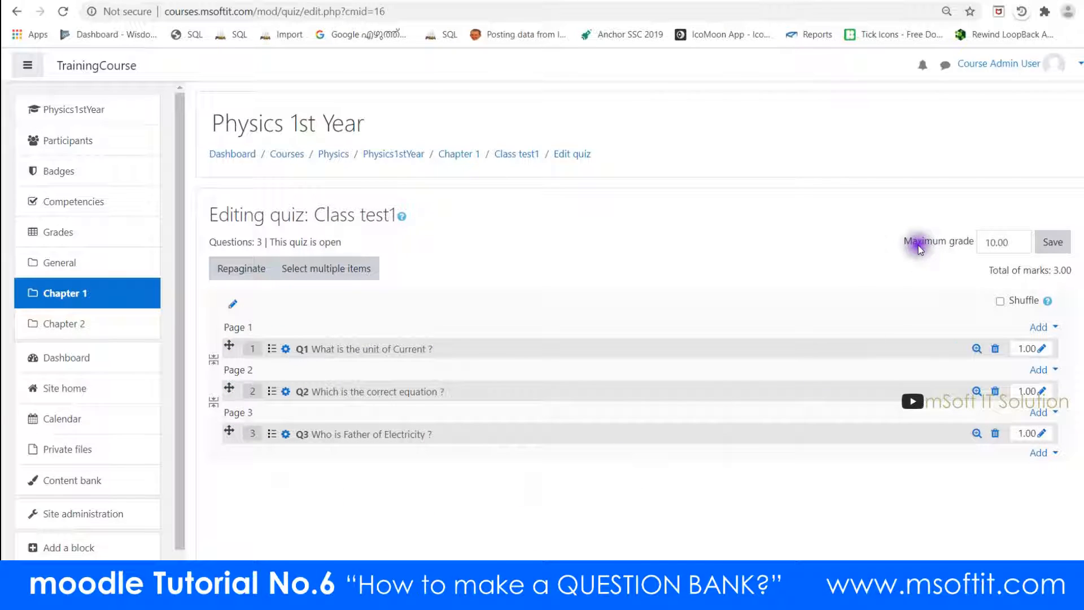
Set the quiz's maximum grade to 3 and save it
left_click(980, 248)
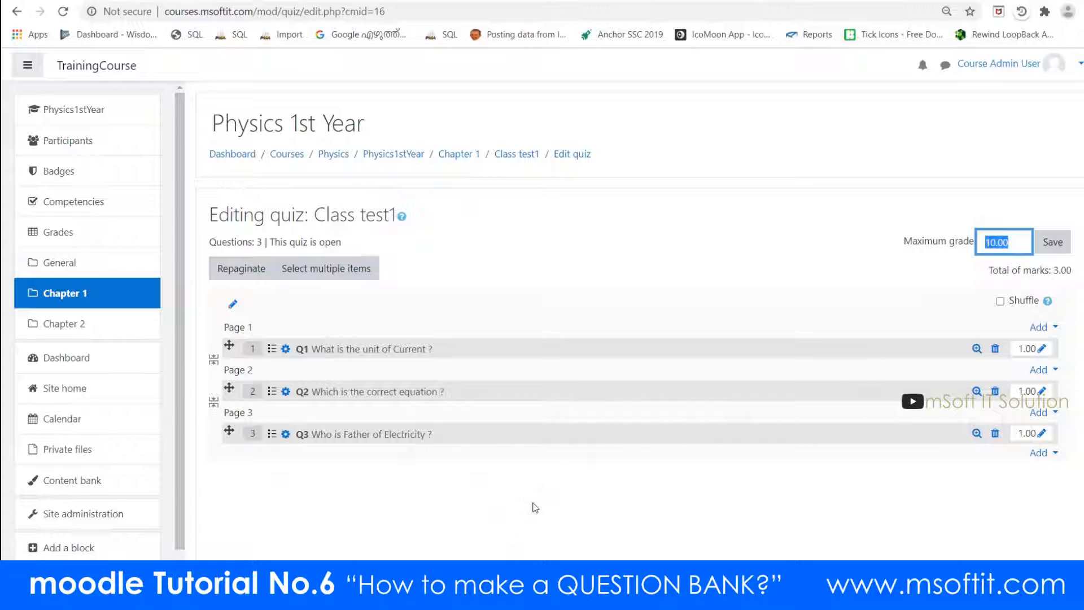
type("3")
left_click(1048, 242)
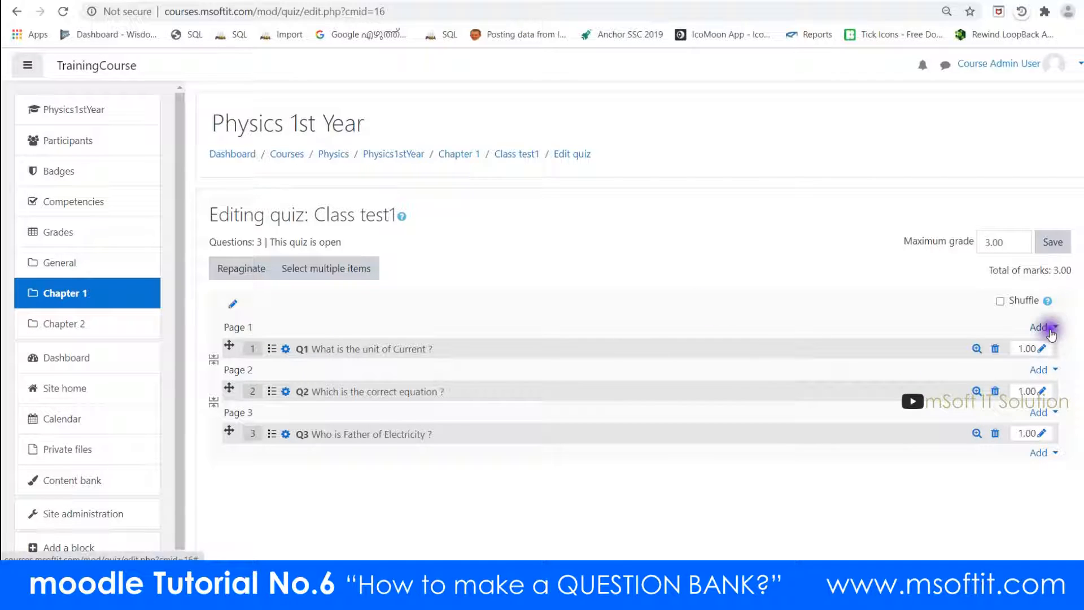
Remove questions Q1, Q2 and Q3 from the Class test1 quiz, confirming each removal
left_click(995, 348)
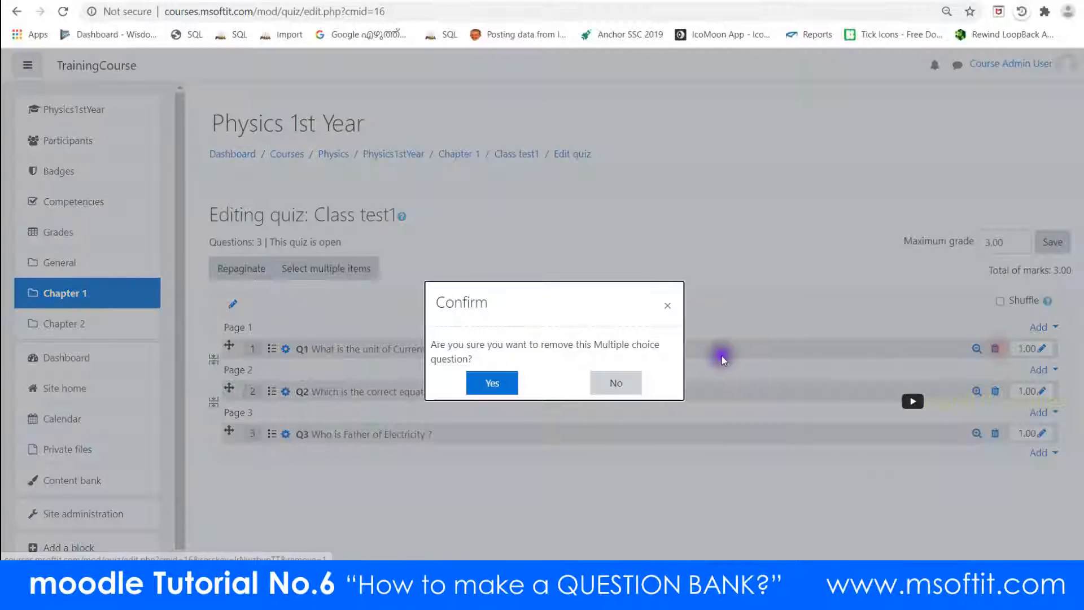
left_click(467, 384)
left_click(995, 348)
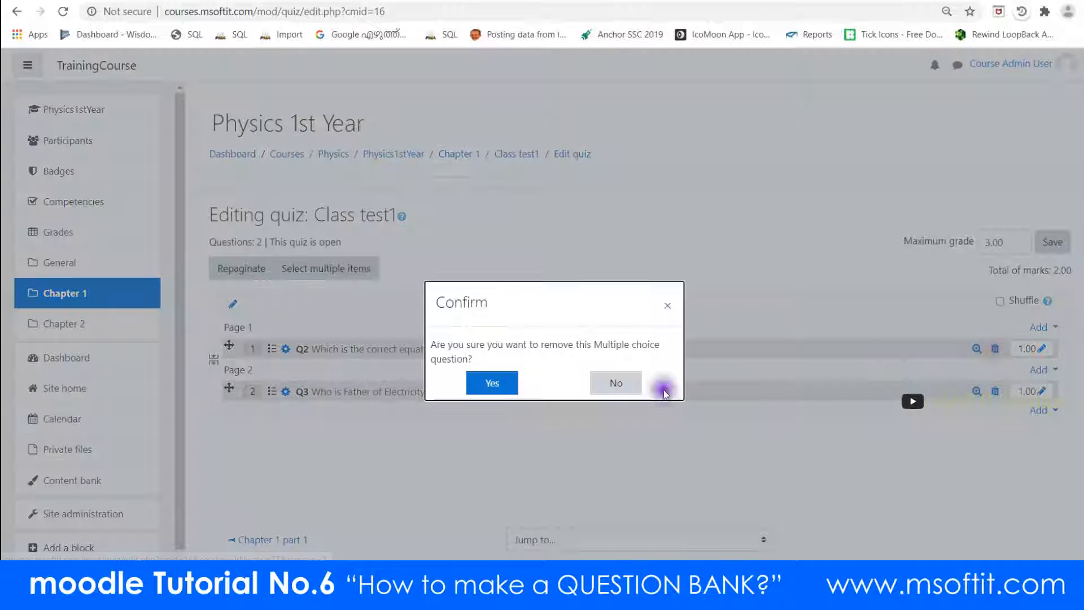
left_click(490, 383)
left_click(995, 348)
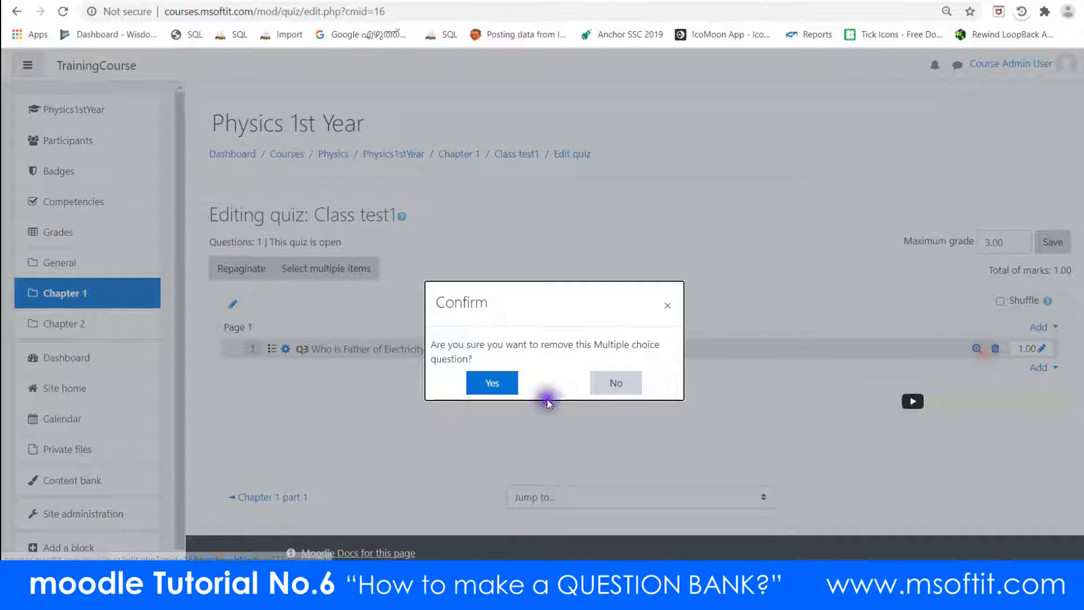
left_click(492, 383)
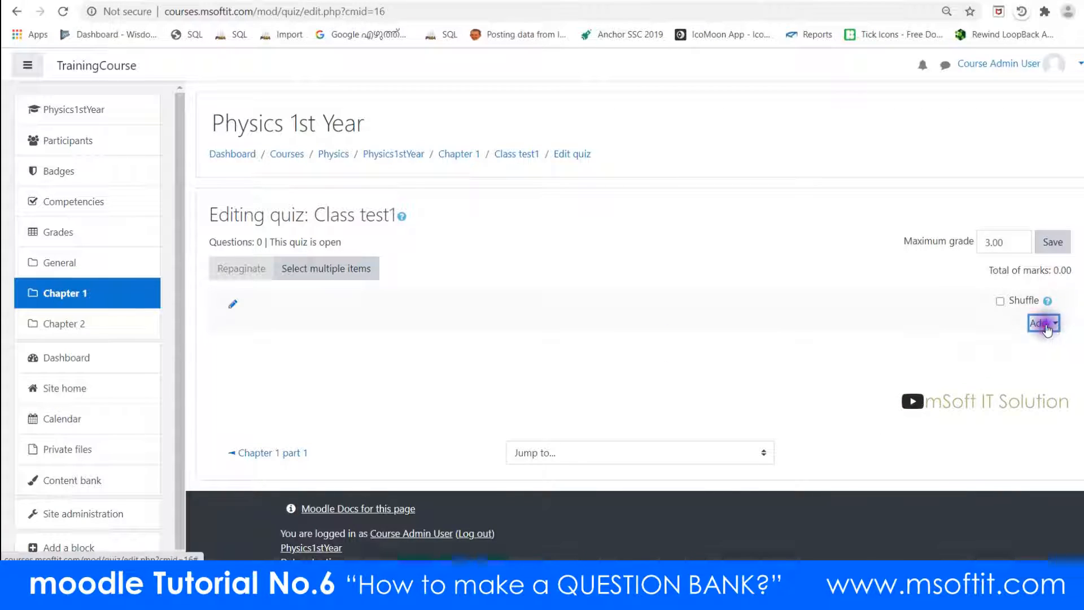
Add 3 random questions from the existing category Default for Physics1stYear to the quiz
left_click(1043, 323)
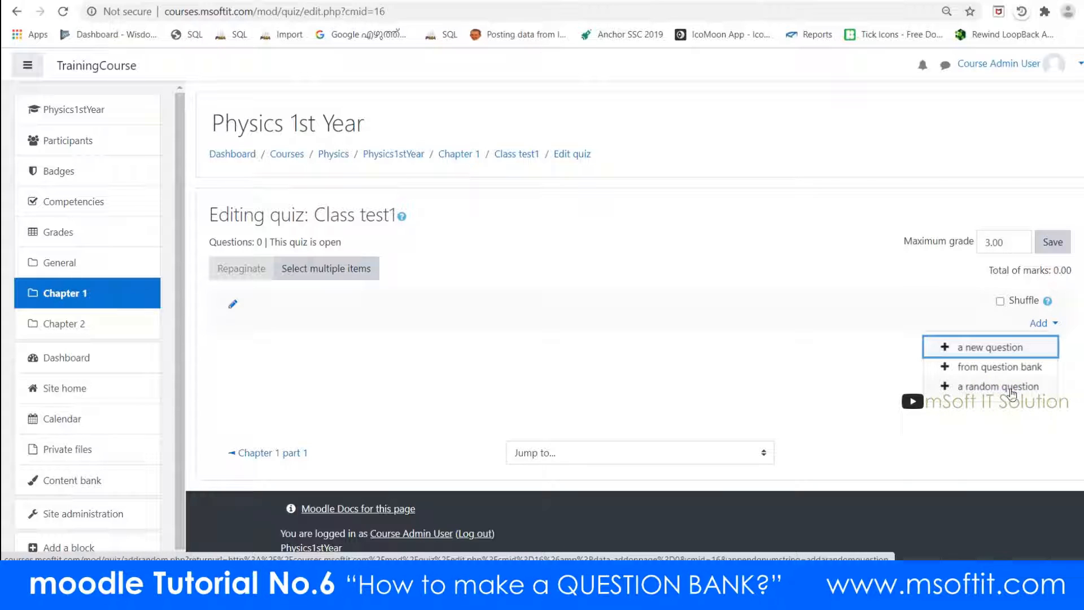
left_click(1012, 389)
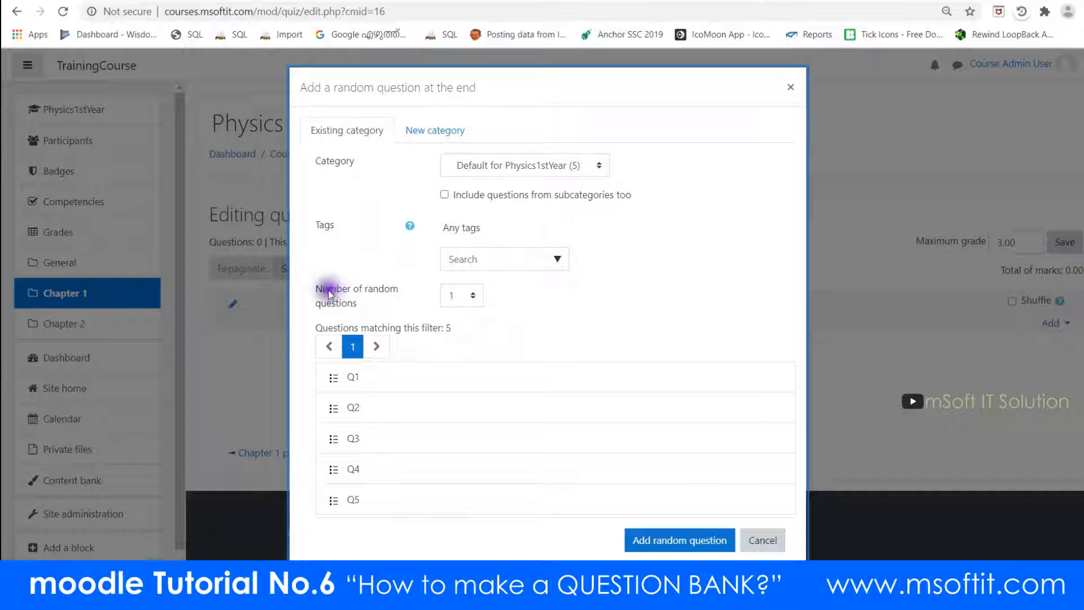
left_click_drag(317, 287, 366, 305)
left_click(462, 297)
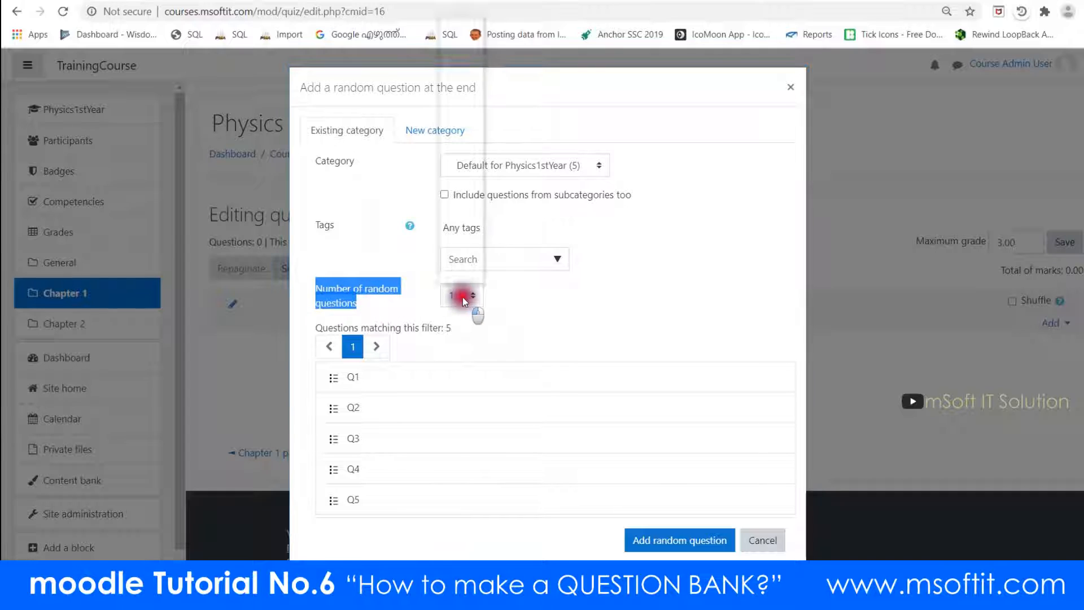
left_click(453, 50)
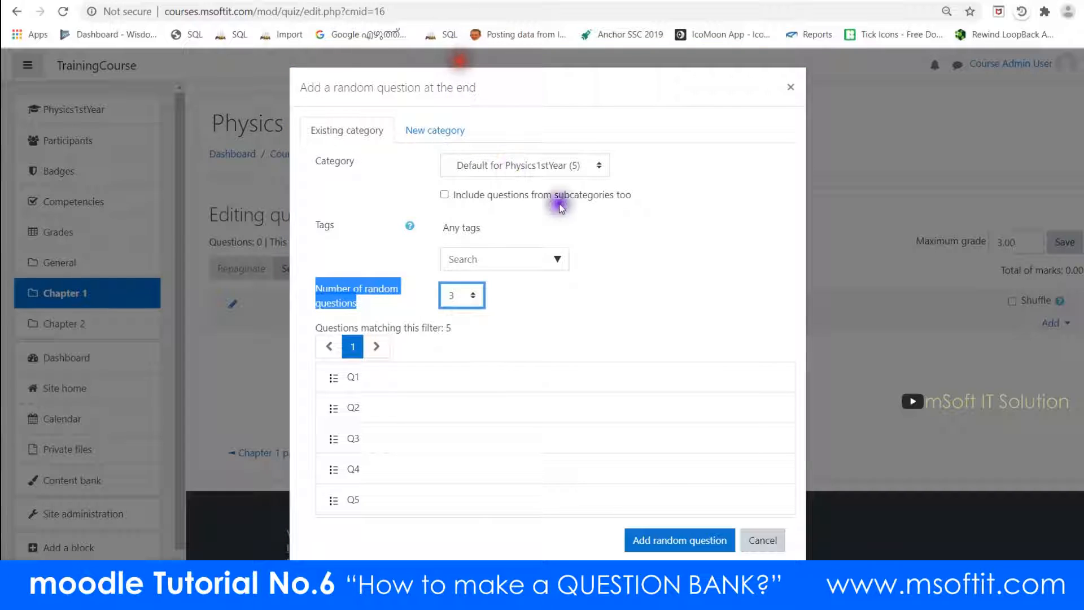
left_click(642, 299)
scroll(647, 307, "down", 1)
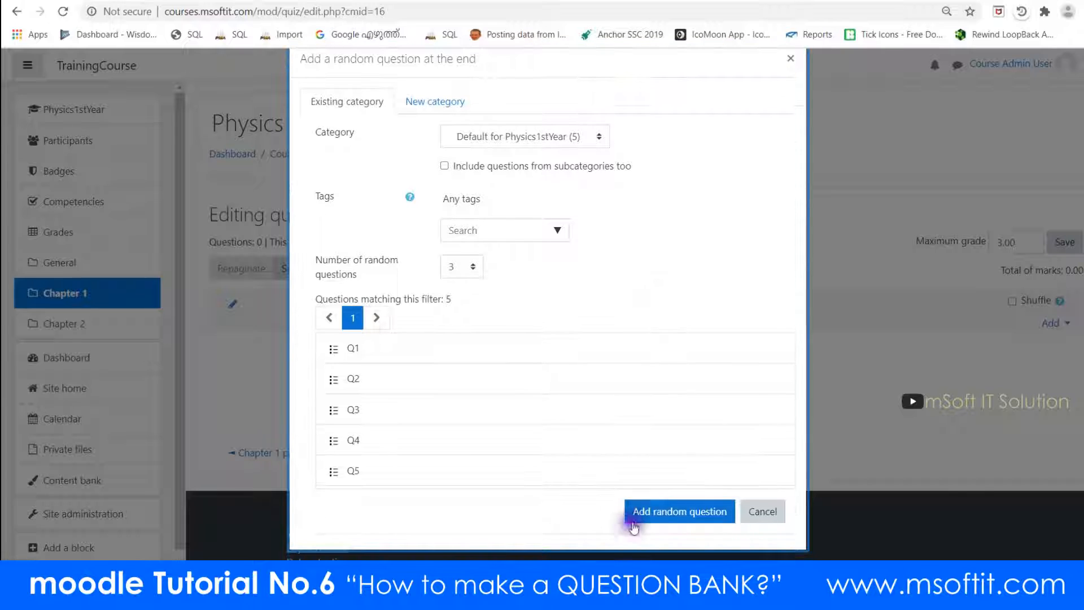
left_click(664, 519)
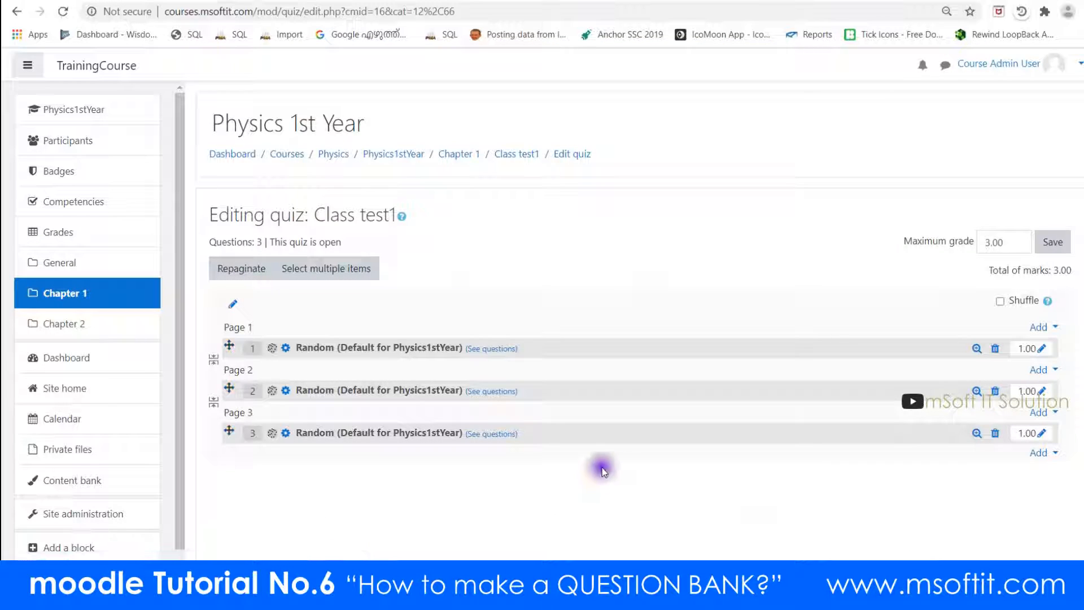